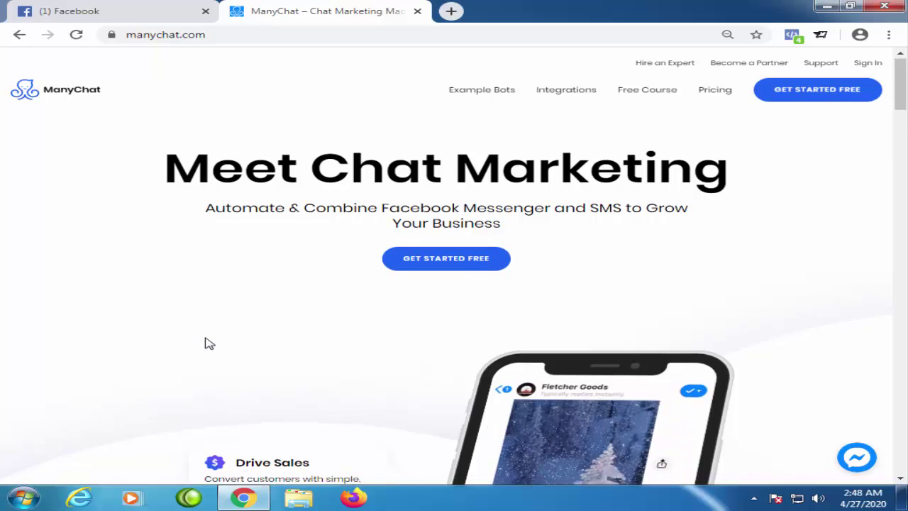
# Review the ManyChat homepage, from the feature highlights through the community, blog and expert sections to the footer links.
pyautogui.scroll(-4, 208, 344)
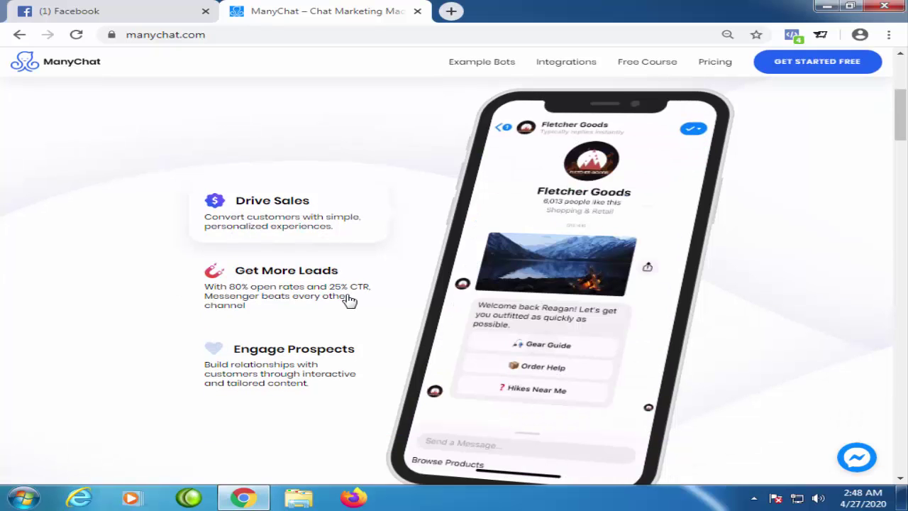
pyautogui.scroll(-5, 341, 376)
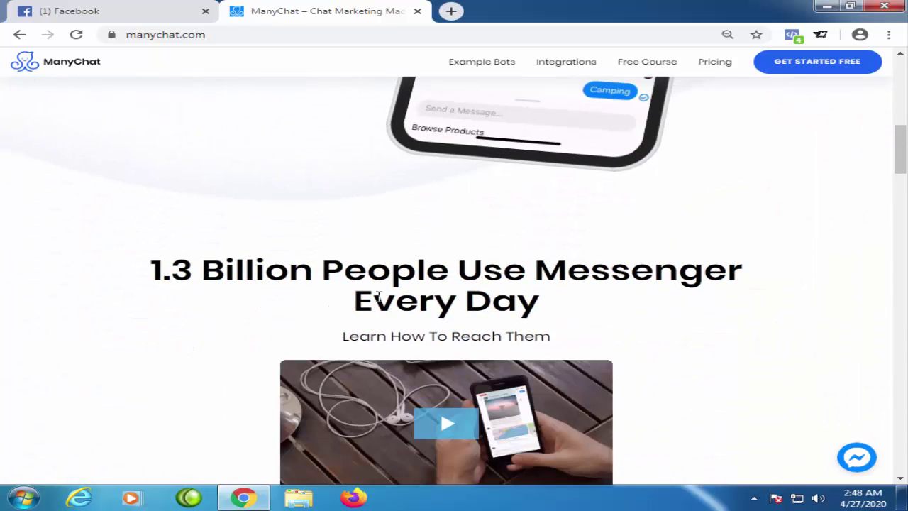
pyautogui.scroll(-1, 622, 309)
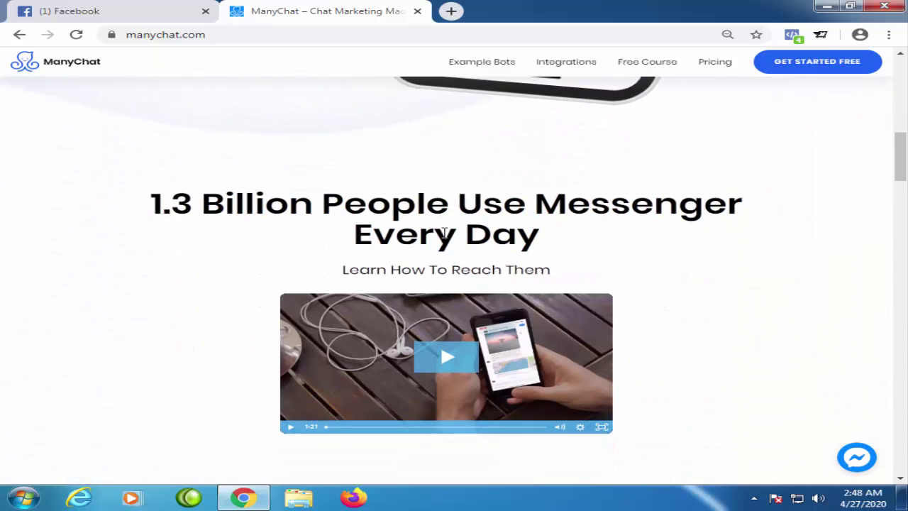
pyautogui.scroll(-2, 574, 268)
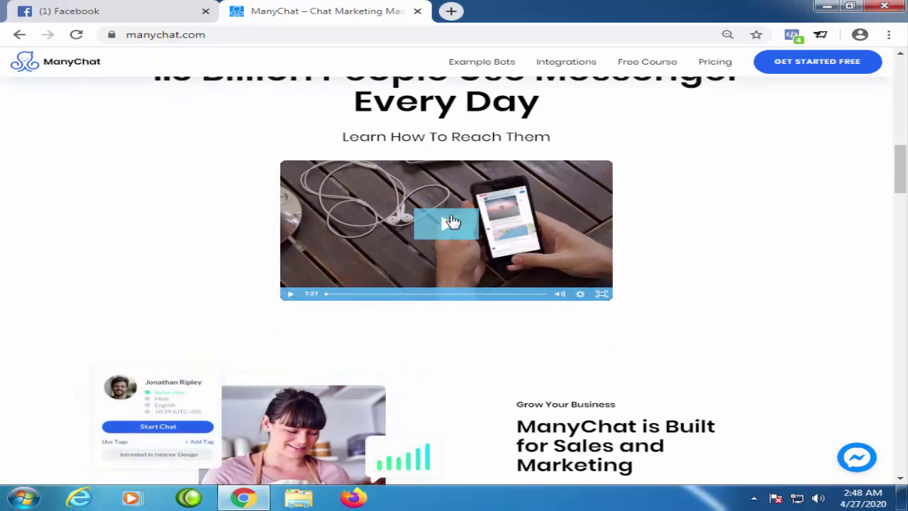
pyautogui.scroll(-1, 478, 310)
pyautogui.scroll(-2, 477, 310)
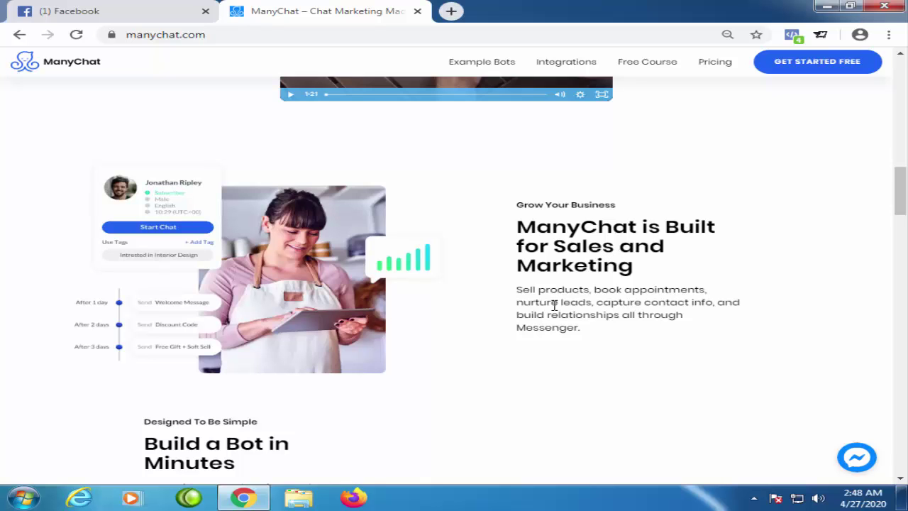
pyautogui.scroll(-2, 478, 308)
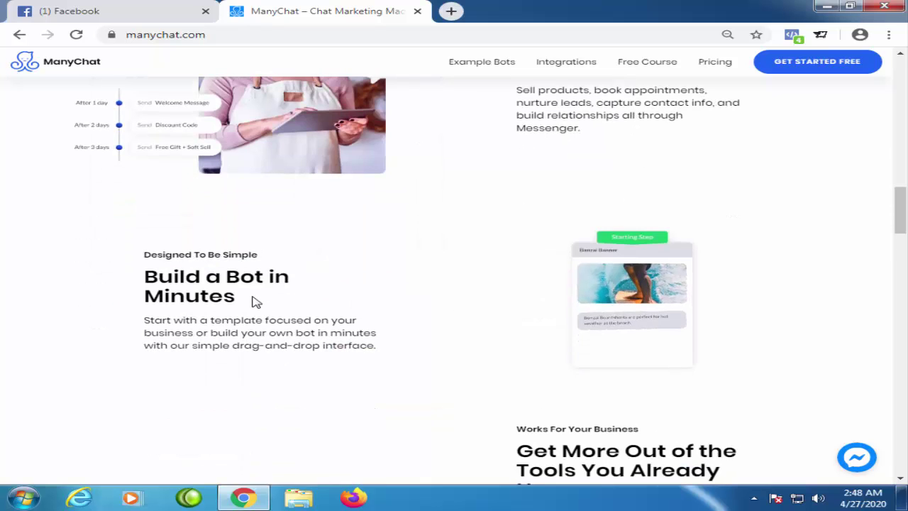
pyautogui.scroll(-3, 312, 314)
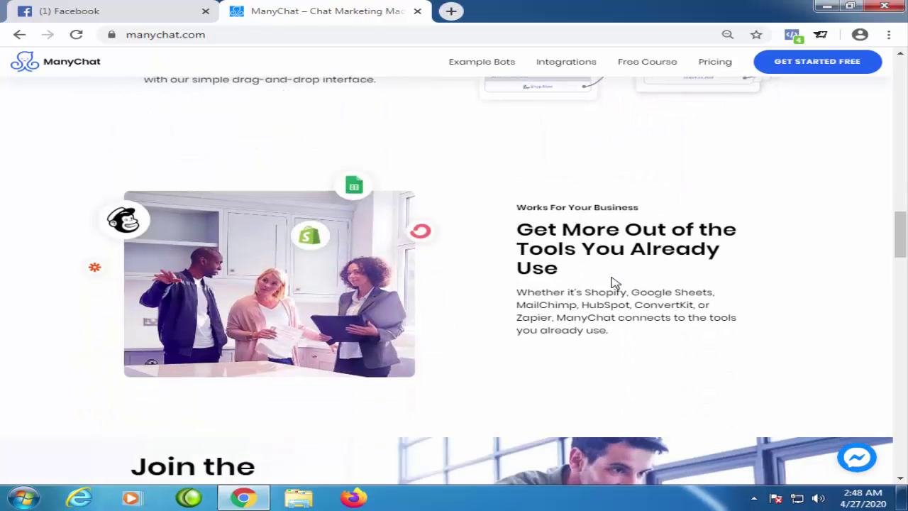
pyautogui.scroll(-3, 614, 282)
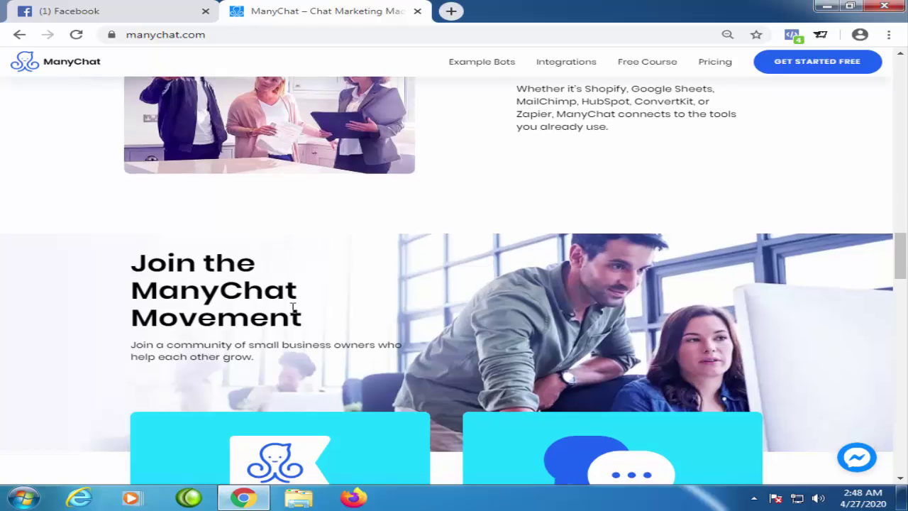
pyautogui.scroll(-15, 293, 307)
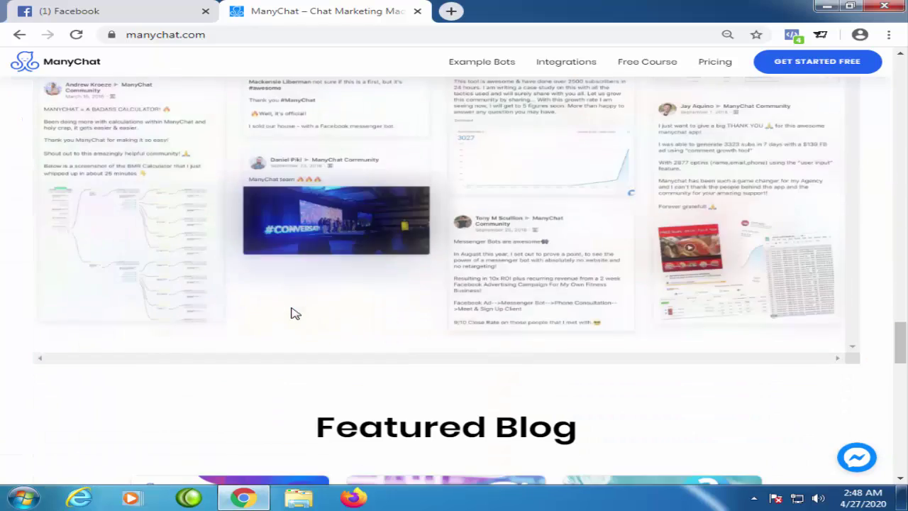
pyautogui.scroll(10, 296, 314)
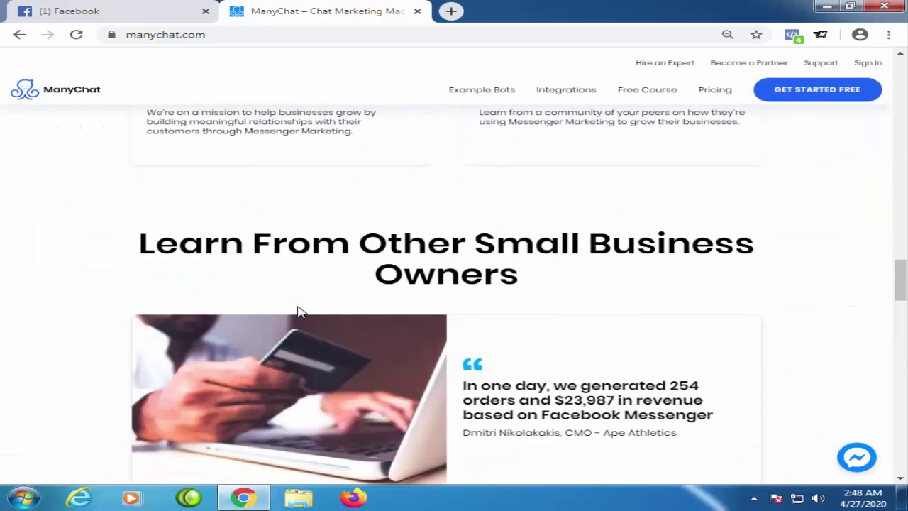
pyautogui.scroll(-15, 298, 311)
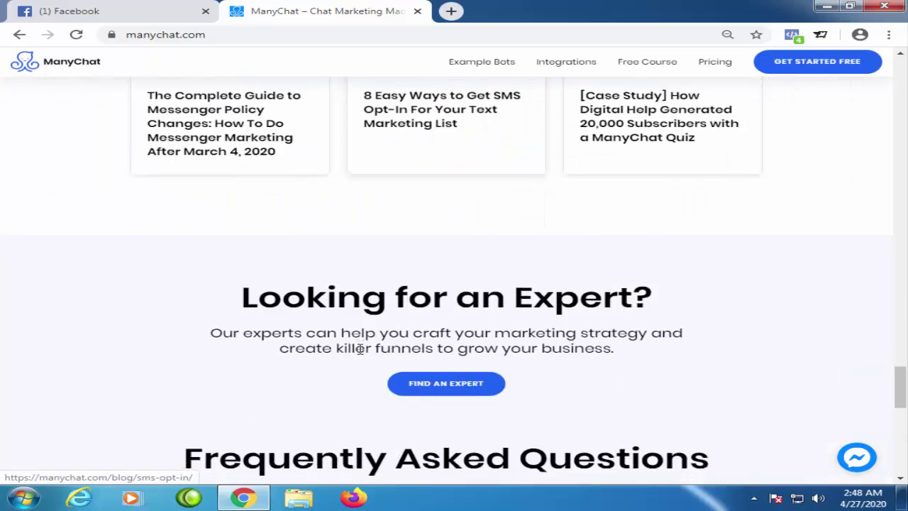
pyautogui.scroll(-10, 360, 348)
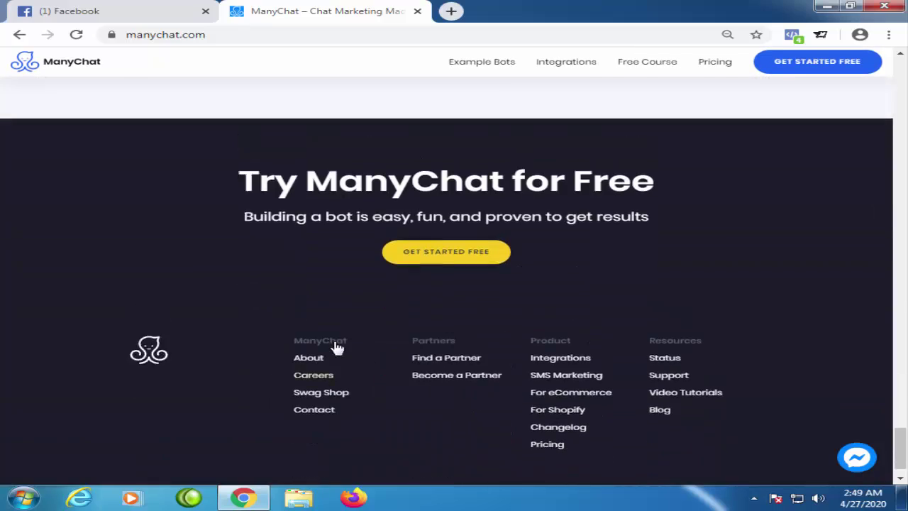
pyautogui.scroll(20, 337, 348)
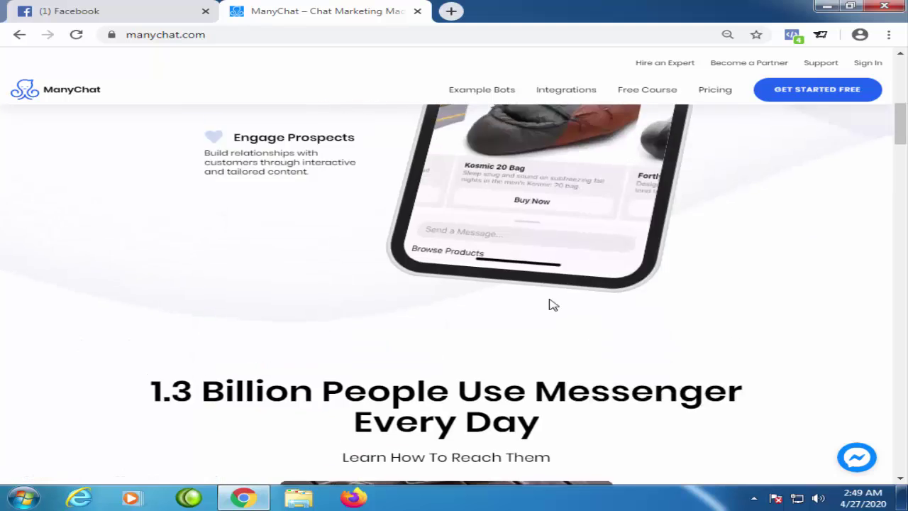
pyautogui.scroll(6, 554, 305)
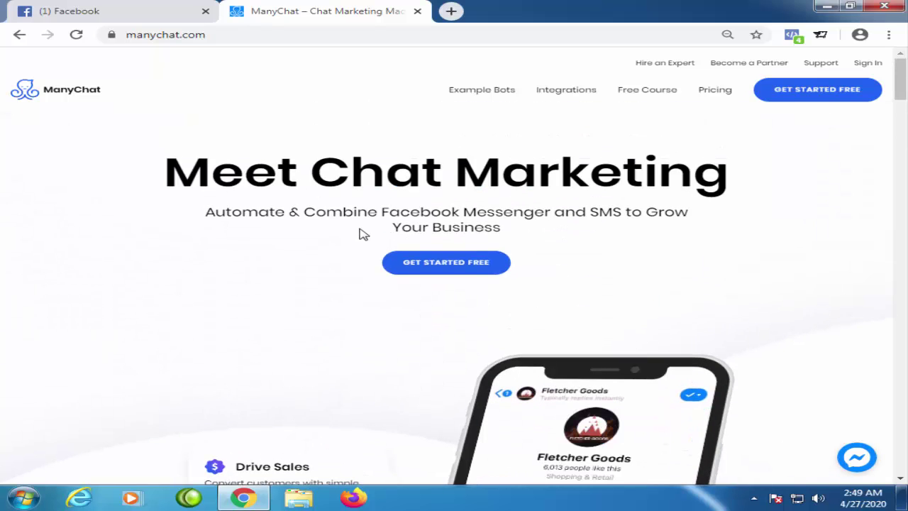
# Open the ManyChat Pricing page in a separate browser tab and switch to it.
pyautogui.rightClick(711, 92)
pyautogui.click(712, 98)
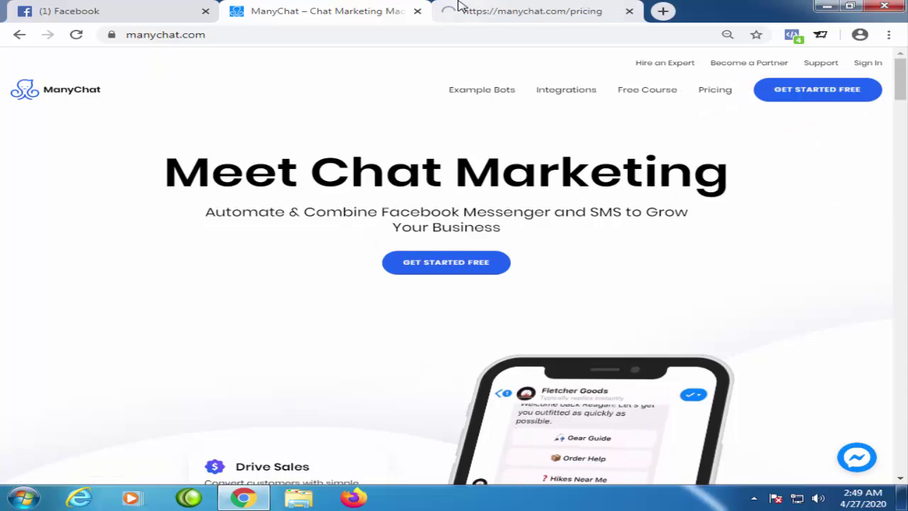
pyautogui.click(457, 8)
# Examine the Free plan's price and included features on the Pricing page.
pyautogui.scroll(-2, 187, 243)
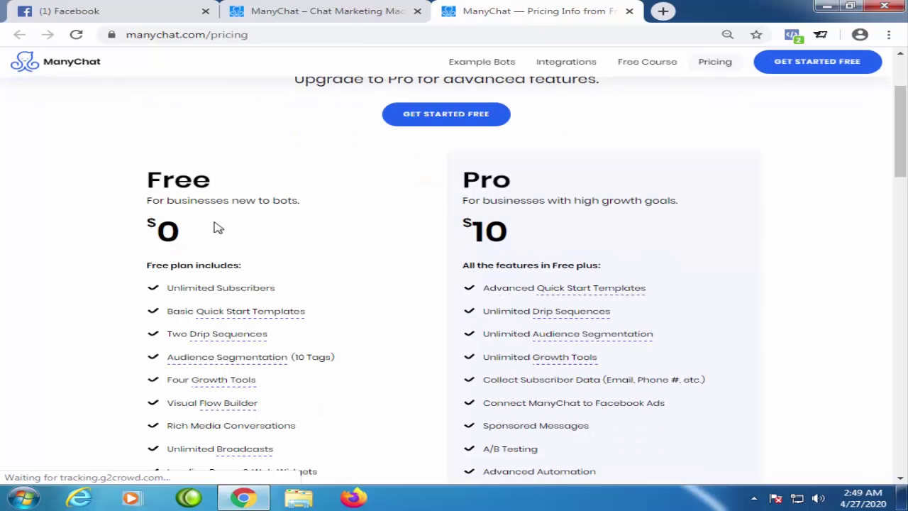
pyautogui.scroll(1, 220, 223)
pyautogui.scroll(-2, 515, 263)
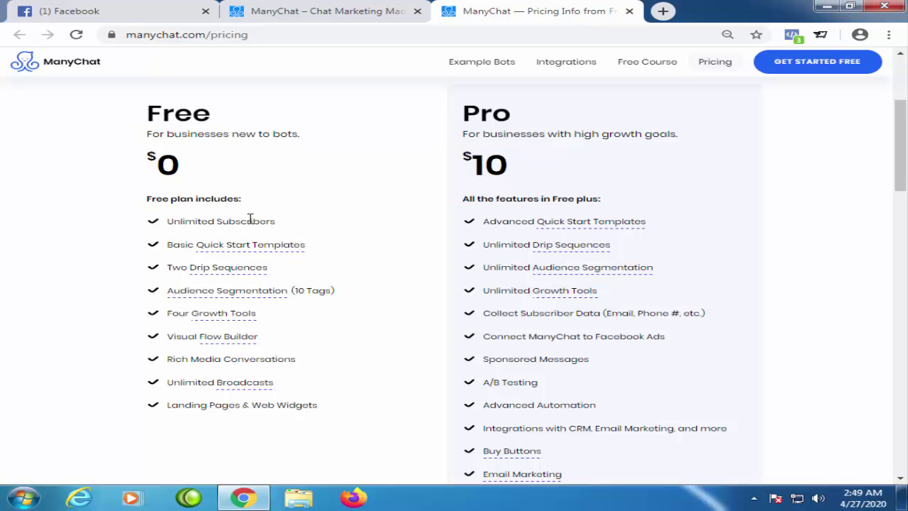
pyautogui.moveTo(314, 227)
pyautogui.mouseDown()
pyautogui.moveTo(229, 237)
pyautogui.moveTo(300, 217)
pyautogui.mouseUp()
pyautogui.tripleClick(324, 202)
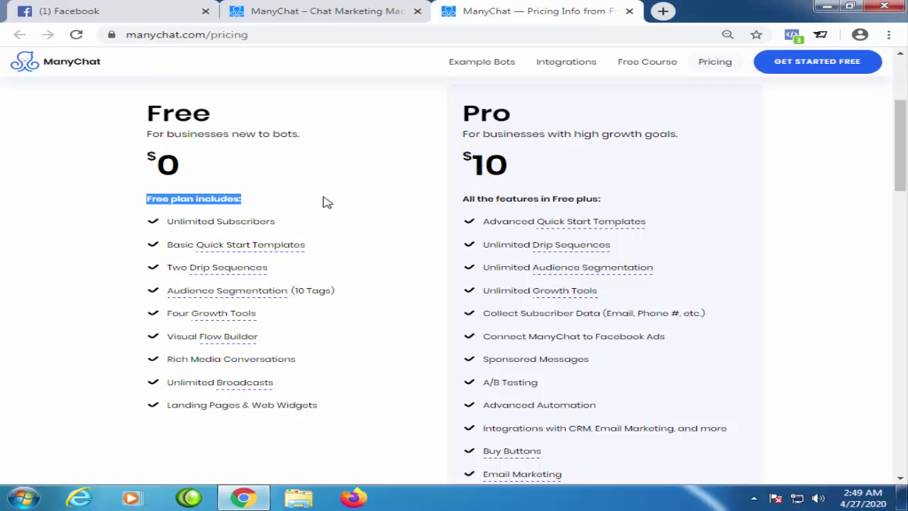
pyautogui.moveTo(241, 274)
pyautogui.scroll(-3, 318, 444)
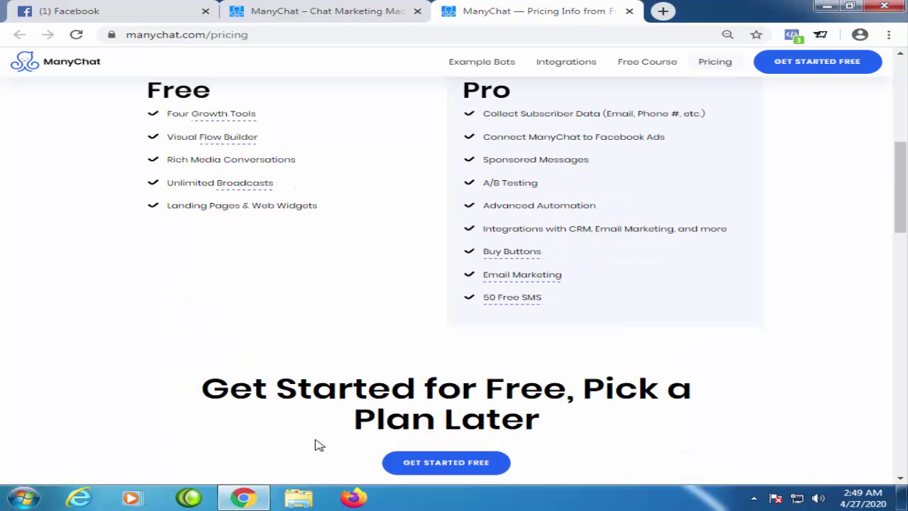
# Examine the Pro plan's price and additional features, including audience segmentation, sponsored messages and integrations.
pyautogui.scroll(6, 315, 444)
pyautogui.scroll(-2, 461, 373)
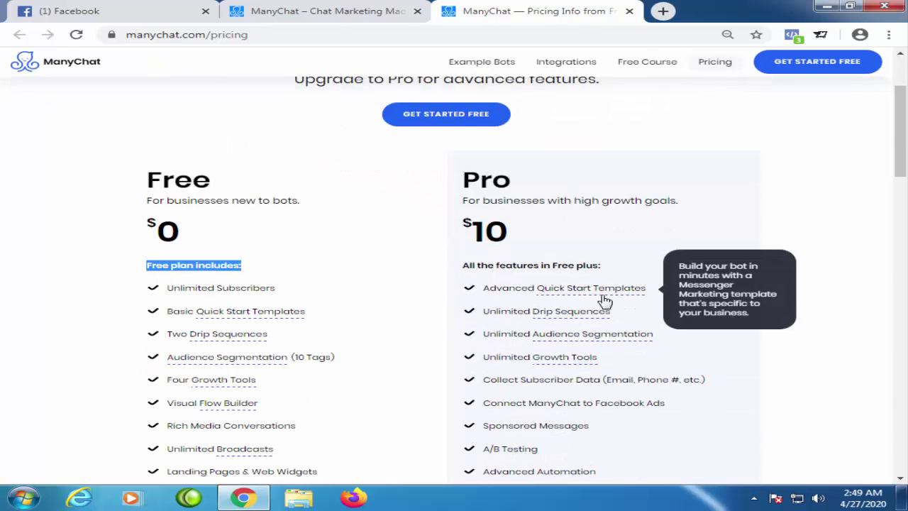
pyautogui.scroll(-1, 674, 305)
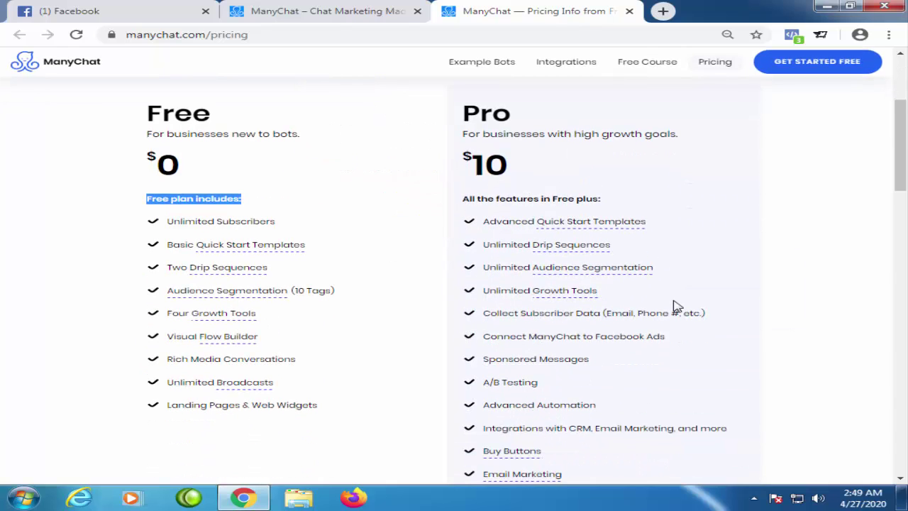
pyautogui.moveTo(561, 280)
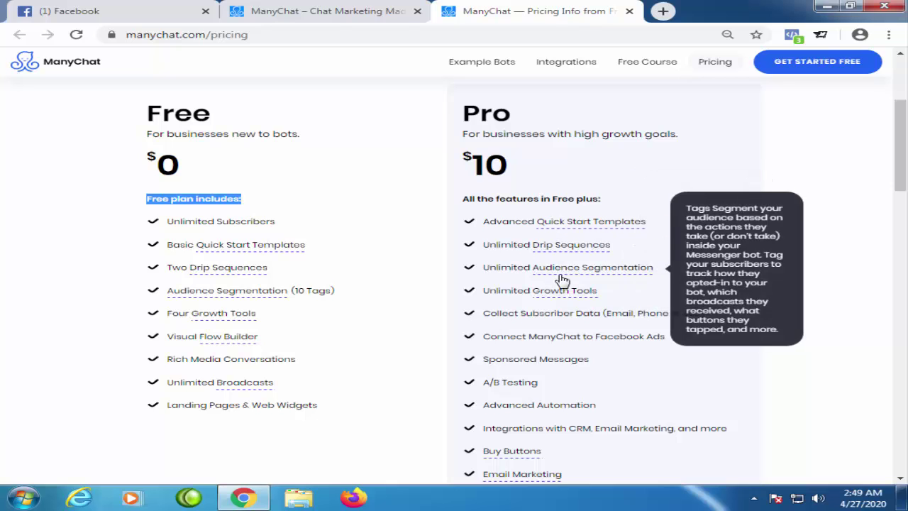
pyautogui.scroll(-1, 567, 287)
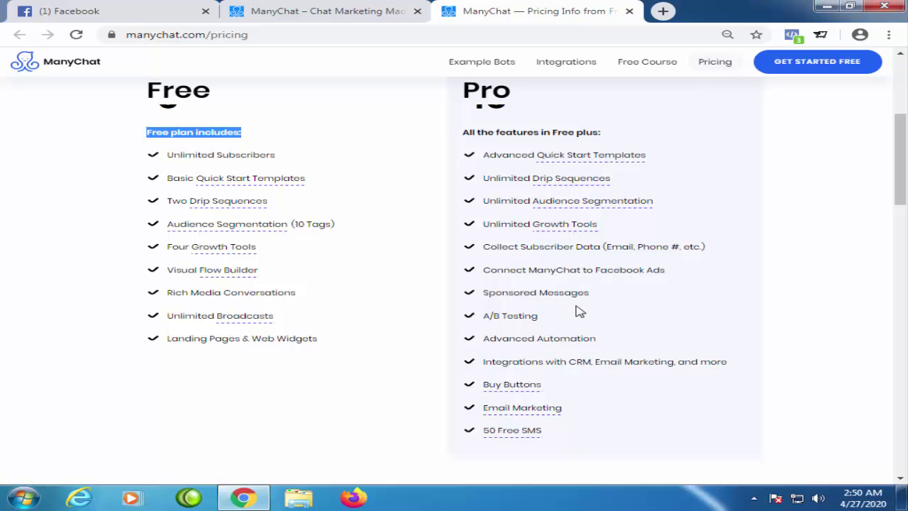
pyautogui.moveTo(512, 293); pyautogui.dragTo(587, 291)
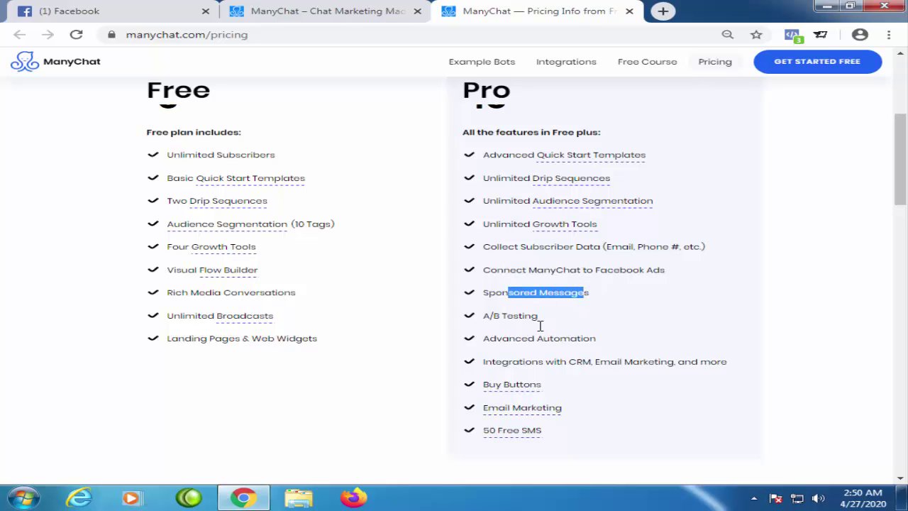
pyautogui.scroll(-1, 581, 381)
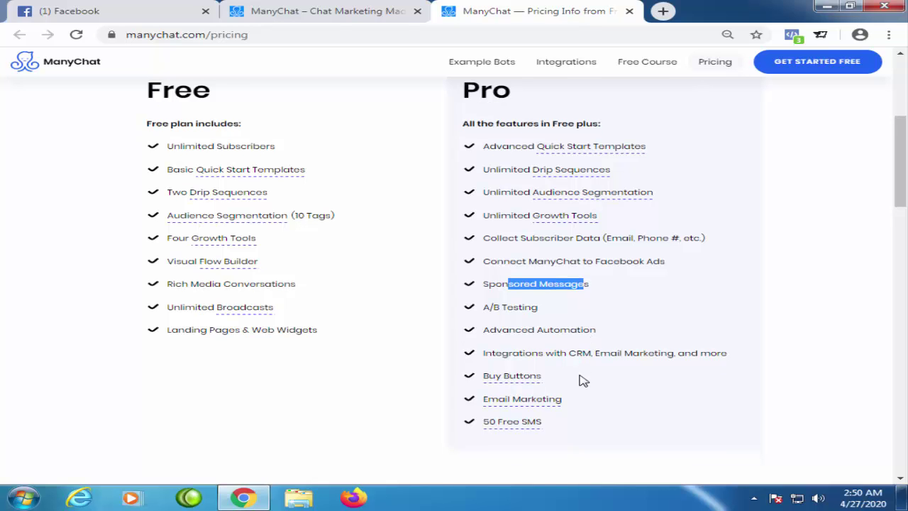
pyautogui.scroll(-1, 582, 381)
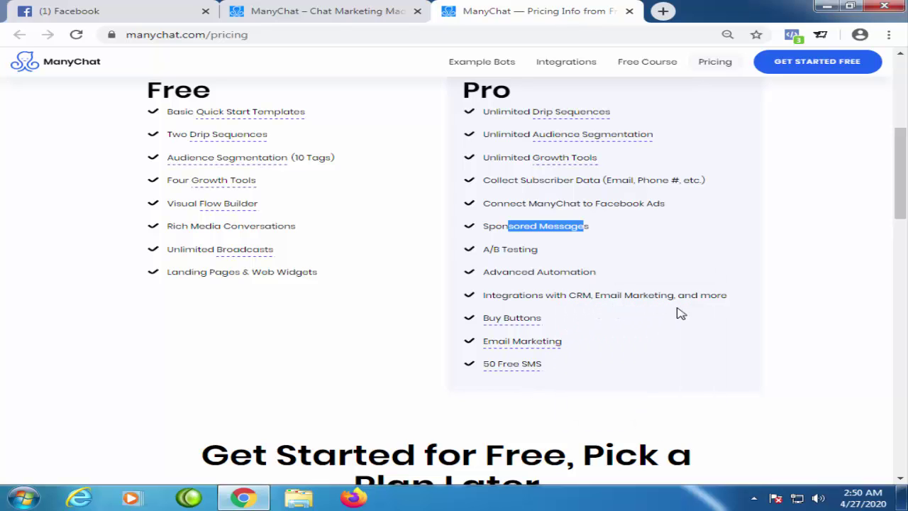
pyautogui.scroll(-3, 687, 313)
pyautogui.scroll(3, 688, 312)
pyautogui.scroll(3, 688, 313)
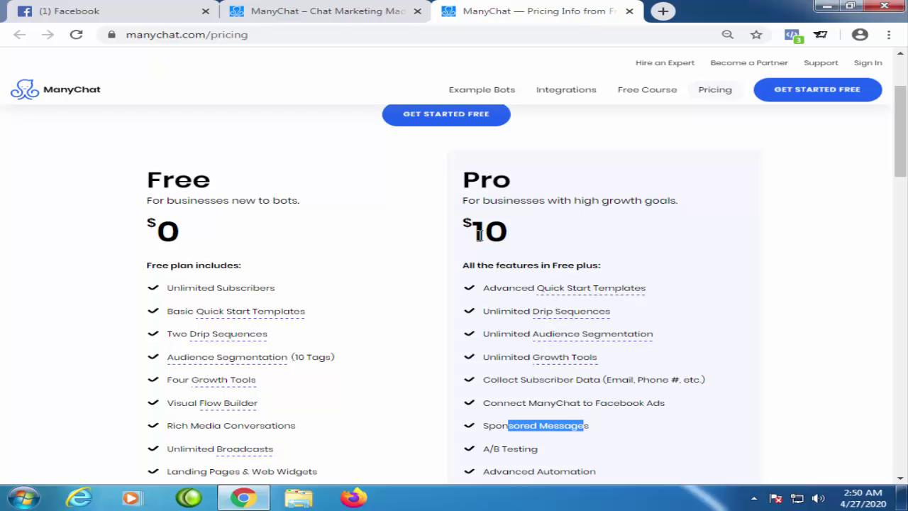
# Compare the Free and Pro feature lists and check how Pro pricing scales with the number of subscribers.
pyautogui.scroll(-2, 381, 346)
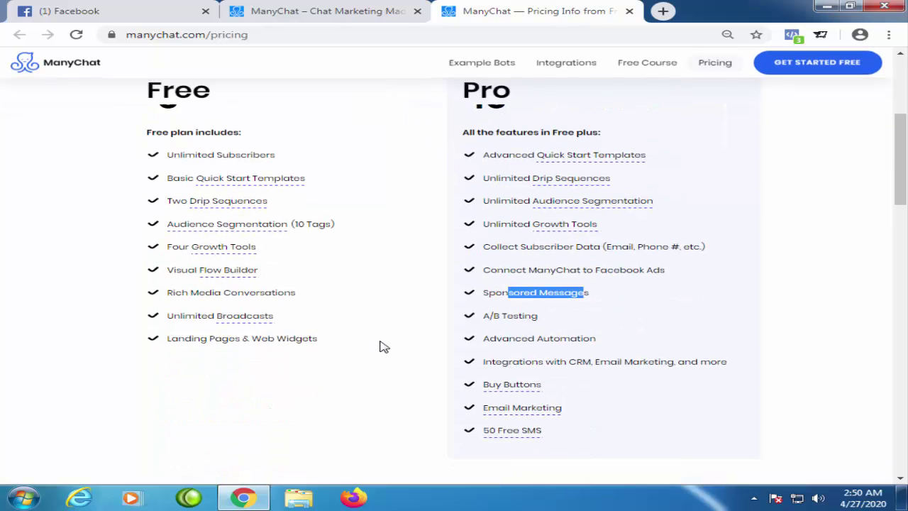
pyautogui.scroll(-1, 381, 347)
pyautogui.scroll(3, 371, 336)
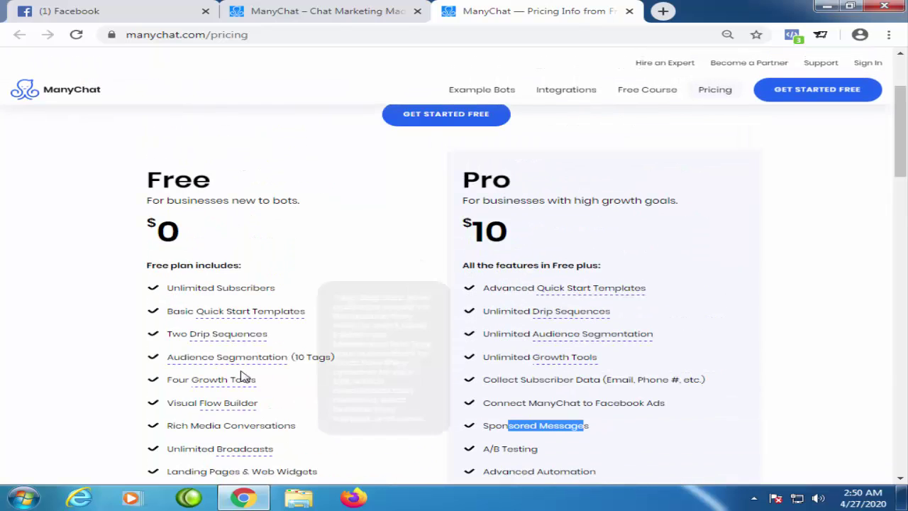
pyautogui.scroll(-5, 242, 375)
pyautogui.scroll(-1, 245, 366)
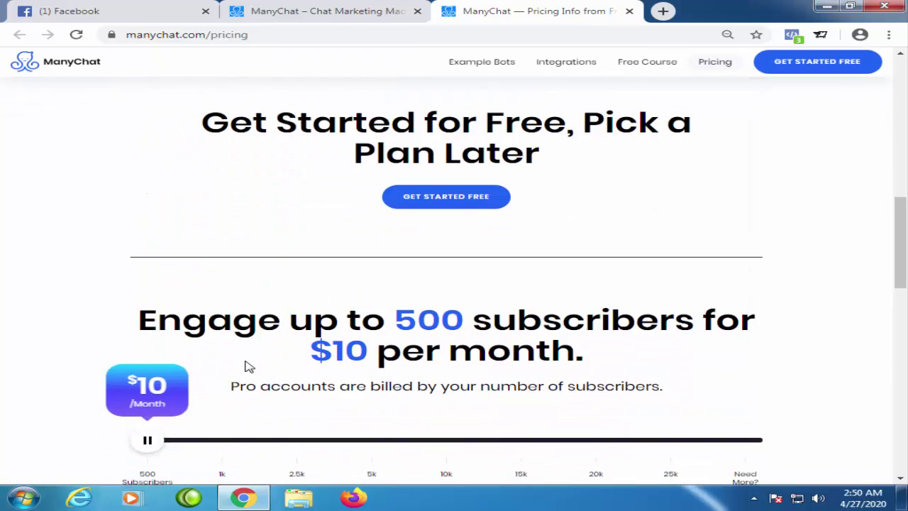
pyautogui.scroll(6, 247, 367)
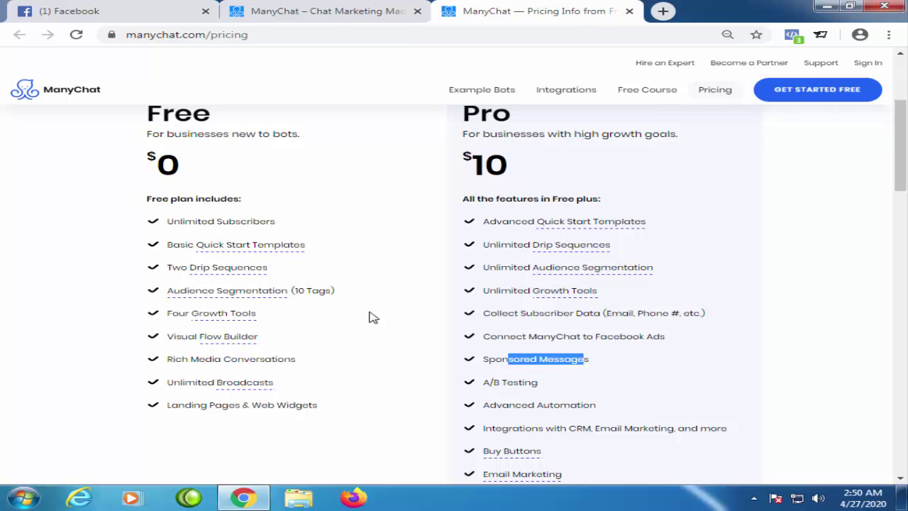
pyautogui.scroll(-6, 418, 314)
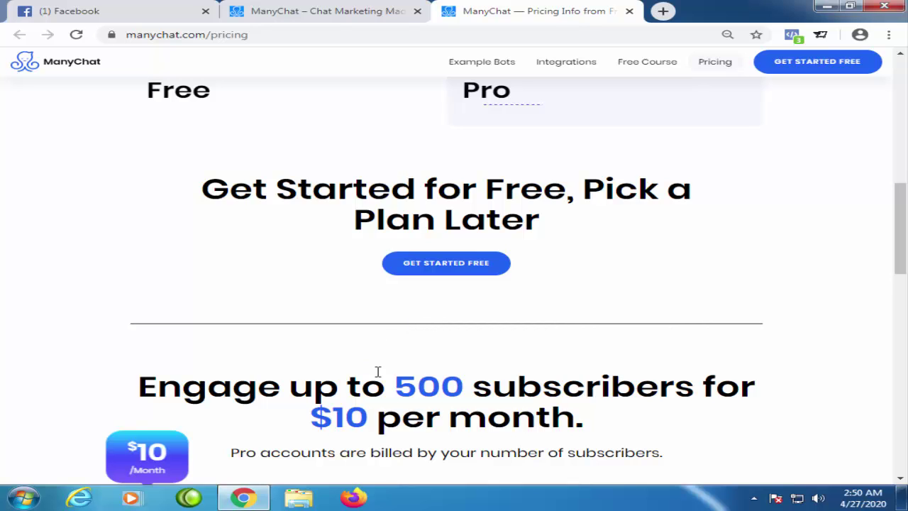
pyautogui.scroll(-1, 376, 376)
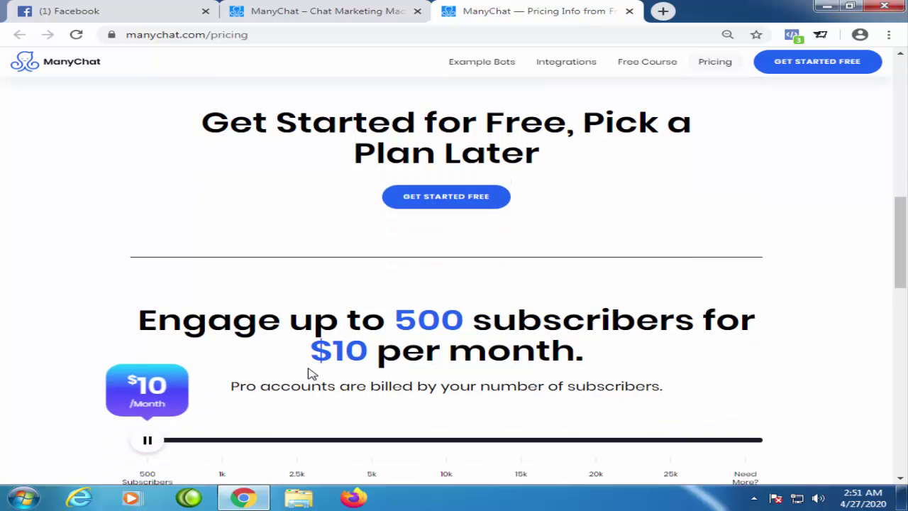
pyautogui.scroll(1, 310, 372)
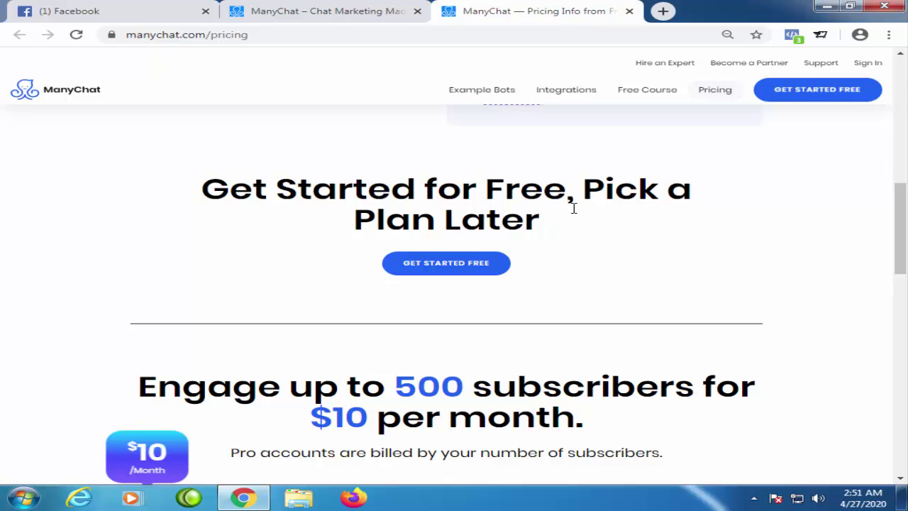
pyautogui.scroll(-3, 496, 301)
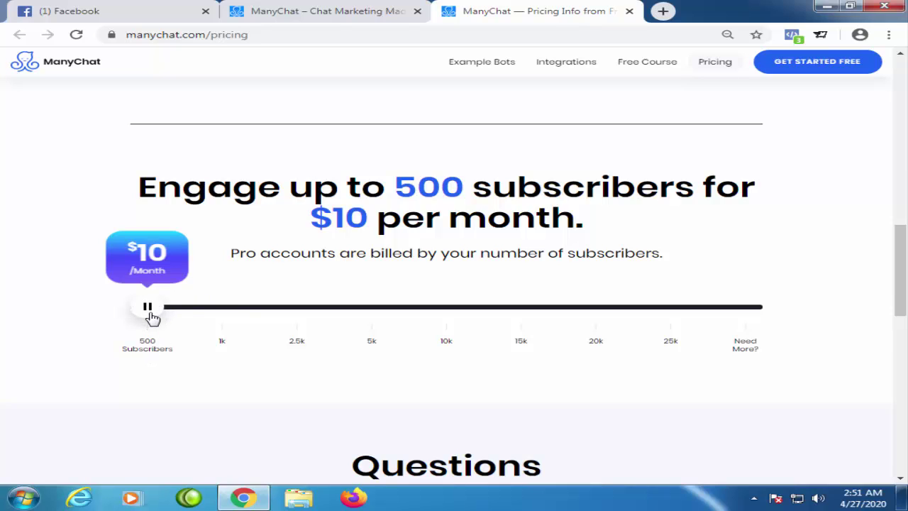
# Check the Pro plan's monthly price for 1,000 and 2,500 subscribers, return the pricing slider to 500, and skim the pricing questions.
pyautogui.moveTo(152, 317); pyautogui.dragTo(193, 317)
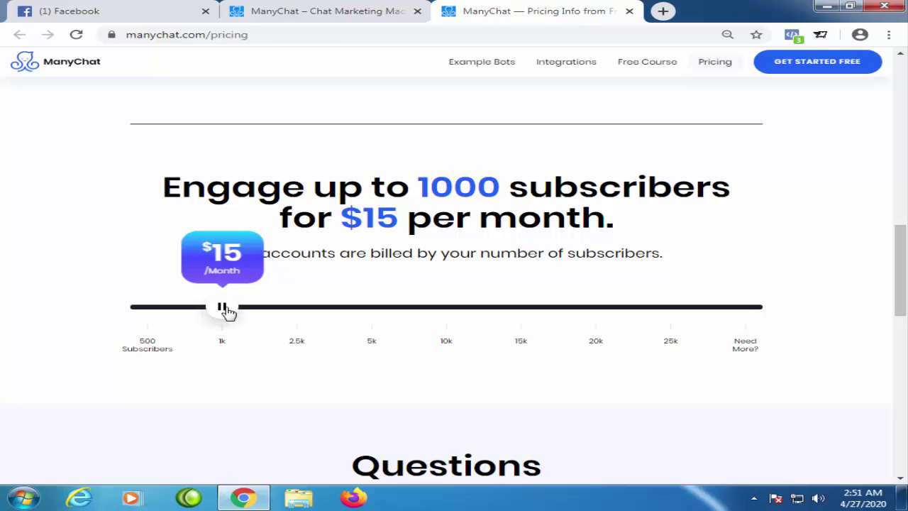
pyautogui.moveTo(230, 312); pyautogui.dragTo(299, 312)
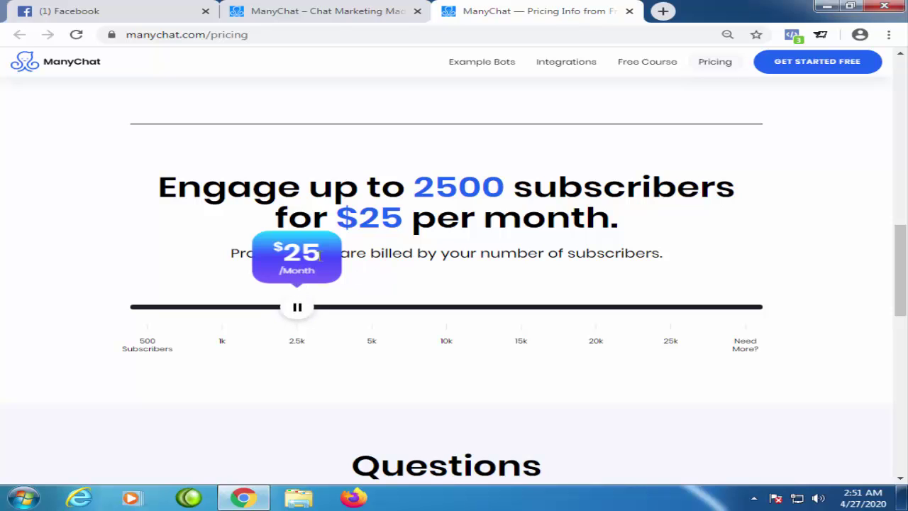
pyautogui.moveTo(299, 314); pyautogui.dragTo(157, 314)
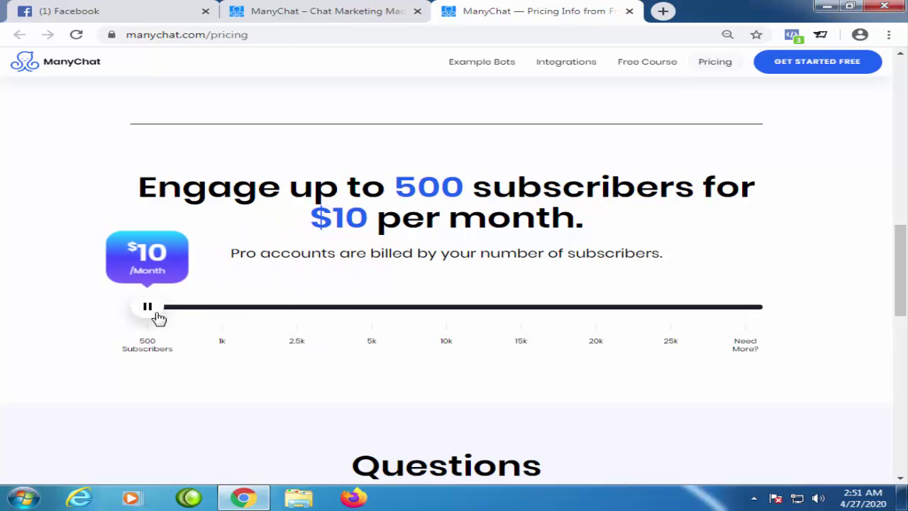
pyautogui.scroll(-10, 237, 405)
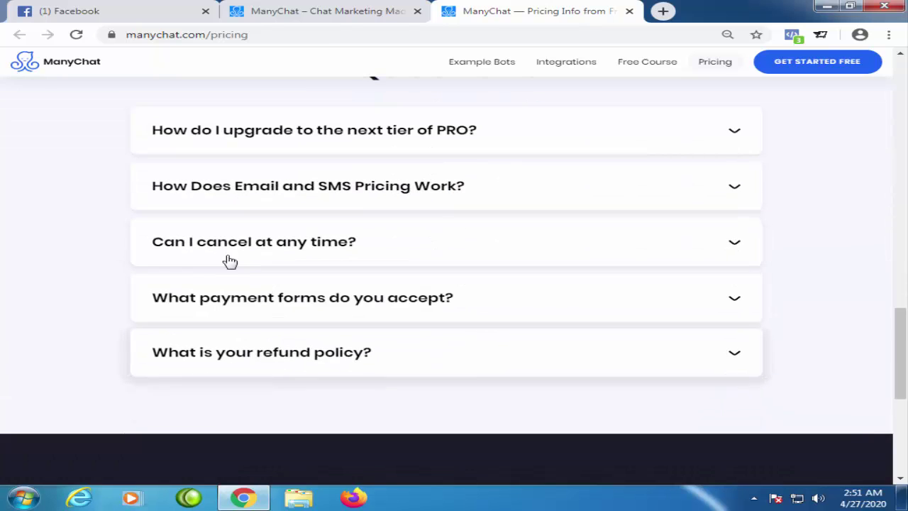
pyautogui.scroll(15, 297, 261)
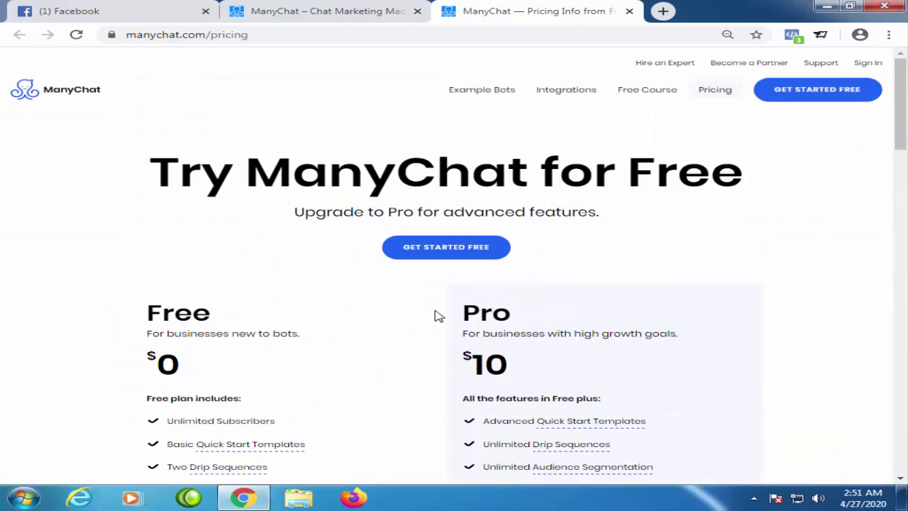
# Return to the ManyChat homepage, close the Pricing page, and start the free sign-up.
pyautogui.click(319, 5)
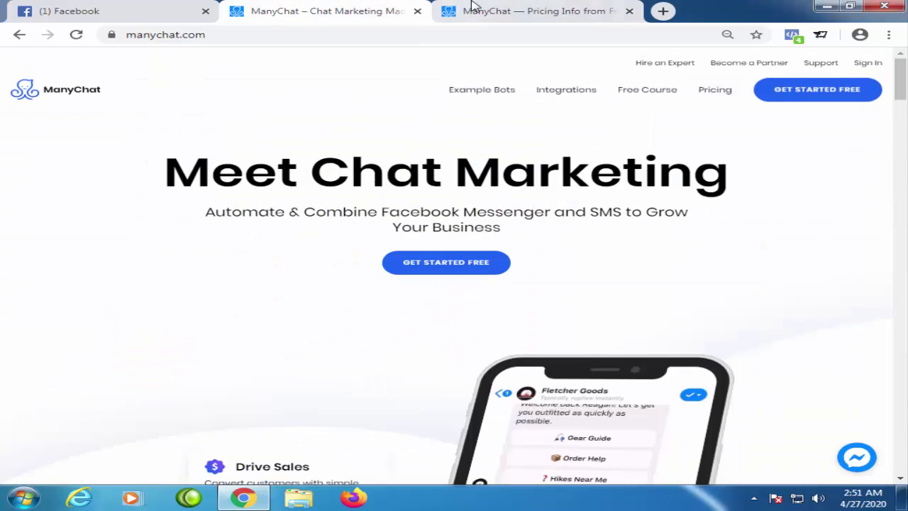
pyautogui.click(629, 10)
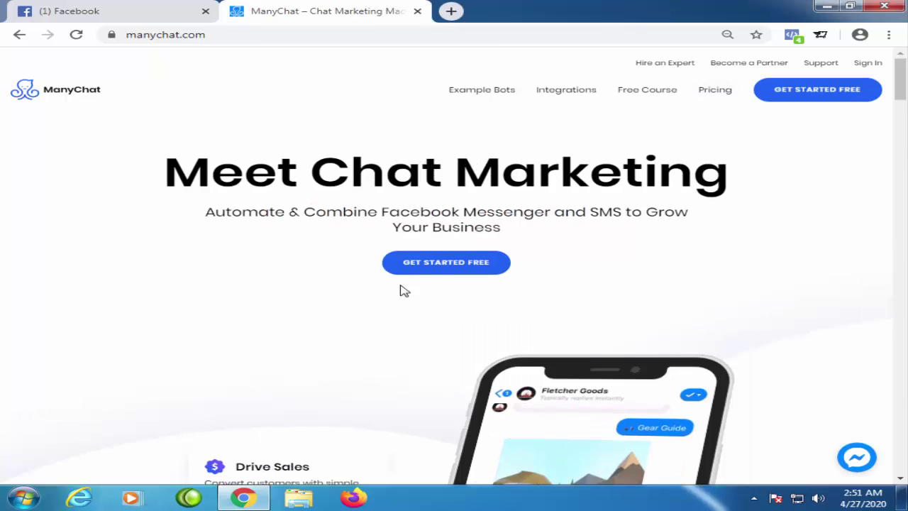
pyautogui.click(466, 268)
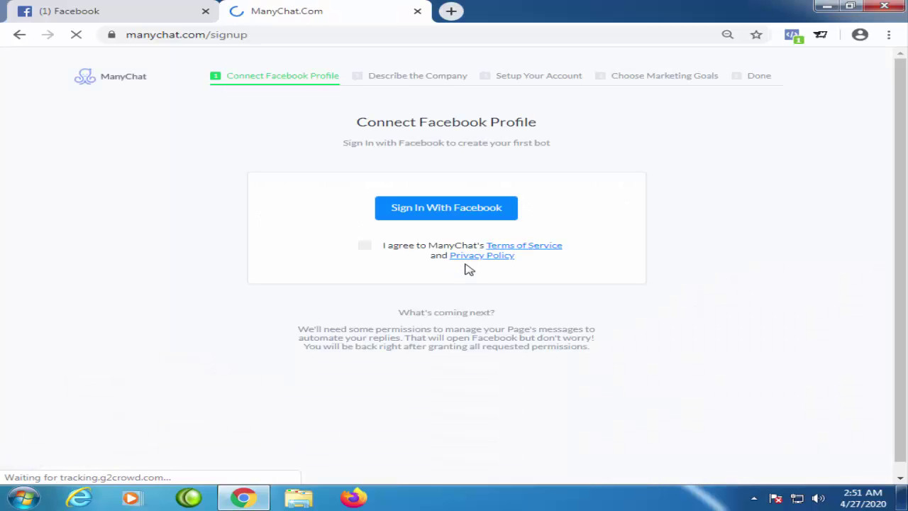
# Agree to ManyChat's Terms of Service and Privacy Policy, sign in with Facebook, and grant the requested permissions.
pyautogui.click(442, 215)
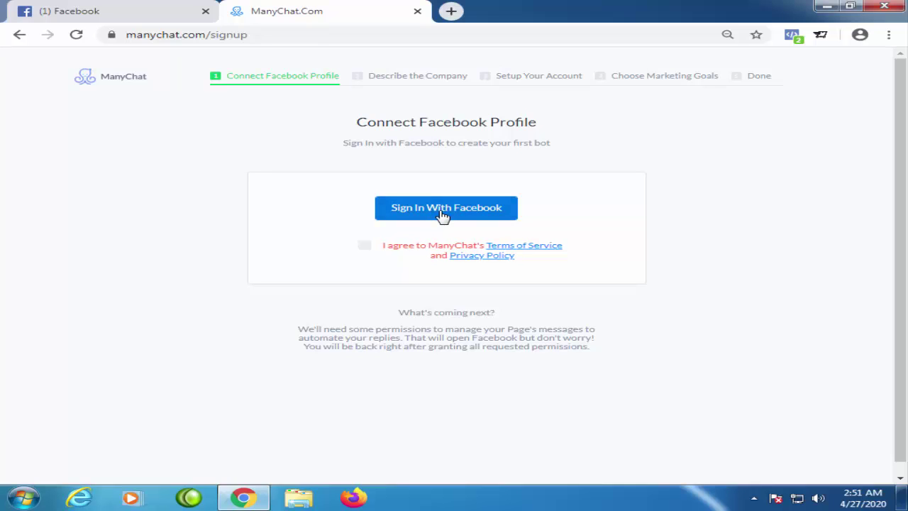
pyautogui.click(366, 245)
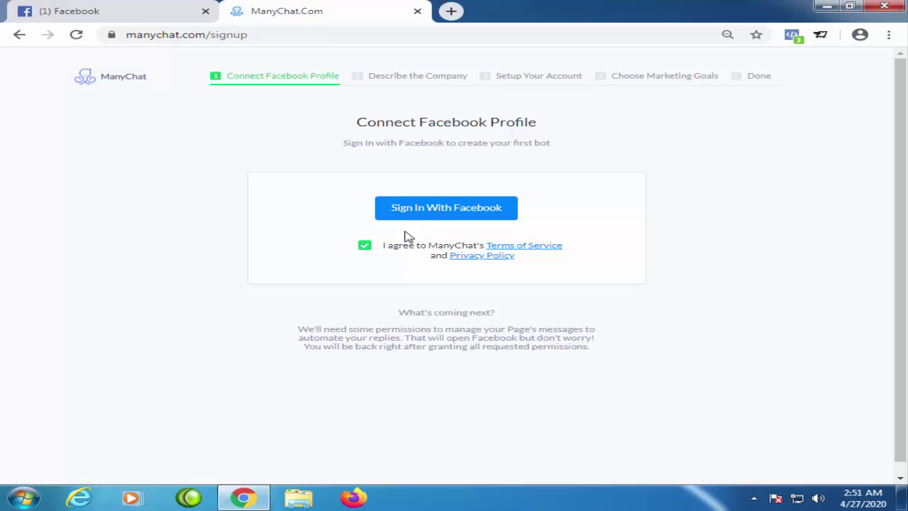
pyautogui.click(433, 212)
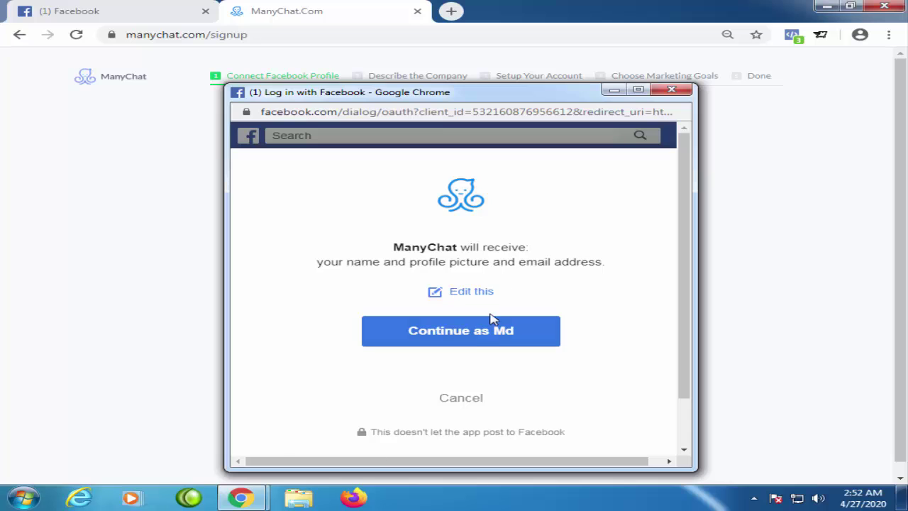
pyautogui.click(490, 334)
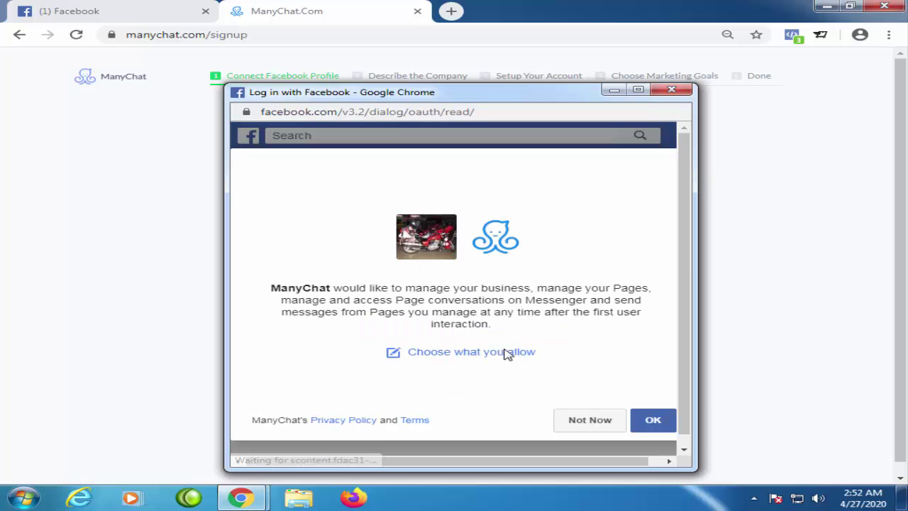
pyautogui.click(646, 411)
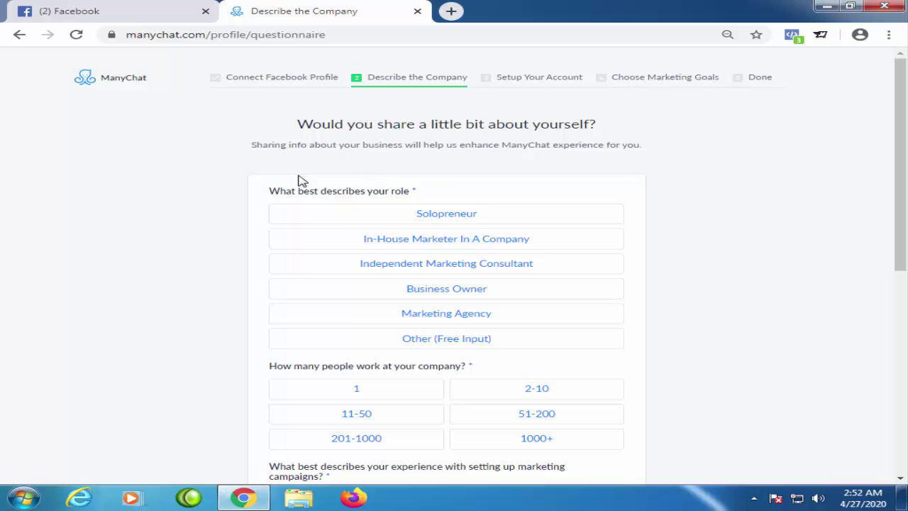
# Describe the role as Business Owner and set the company size to 2-10 people in the questionnaire.
pyautogui.scroll(-2, 480, 213)
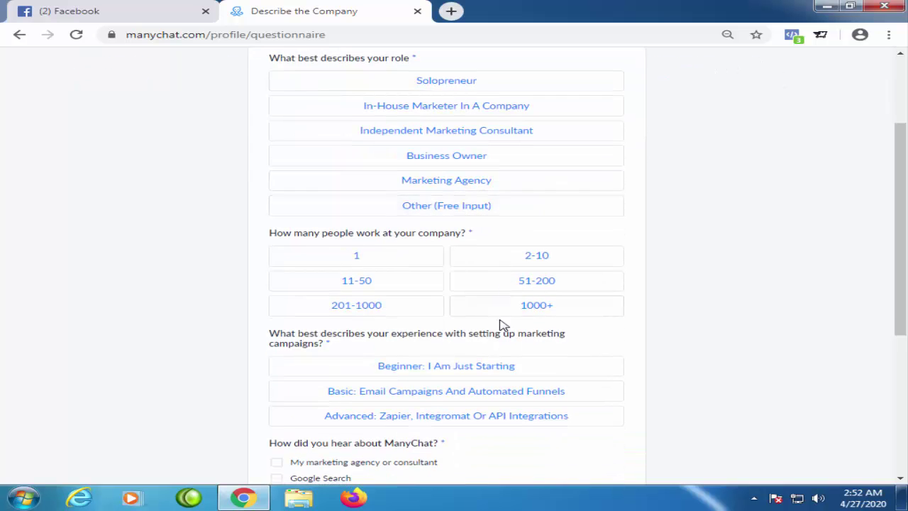
pyautogui.scroll(2, 500, 325)
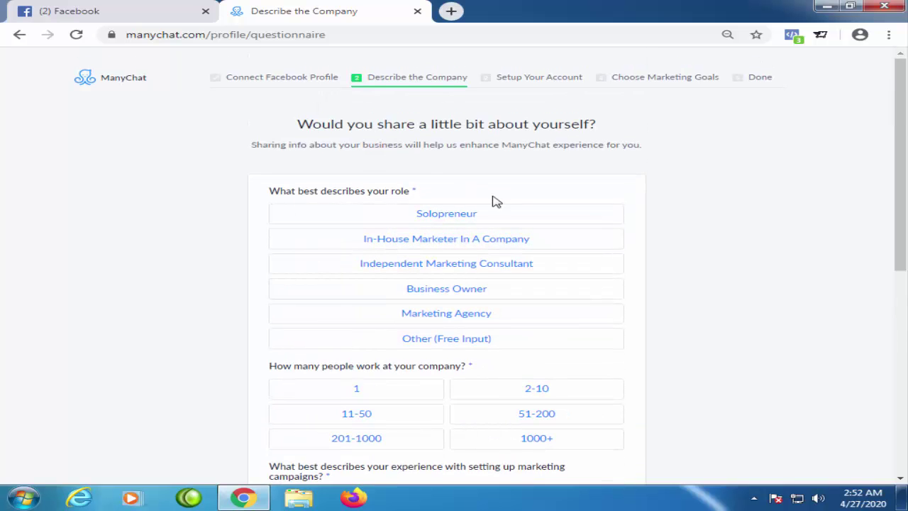
pyautogui.scroll(-2, 500, 204)
pyautogui.scroll(2, 503, 277)
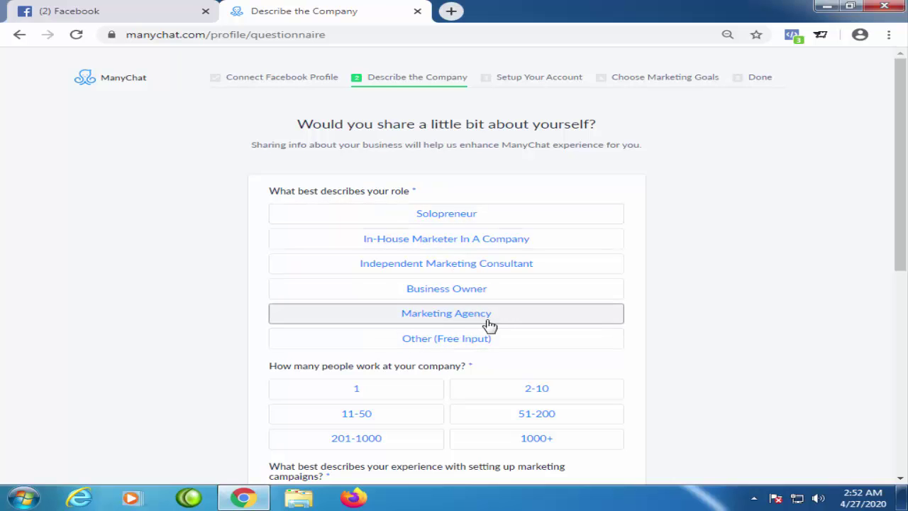
pyautogui.click(480, 293)
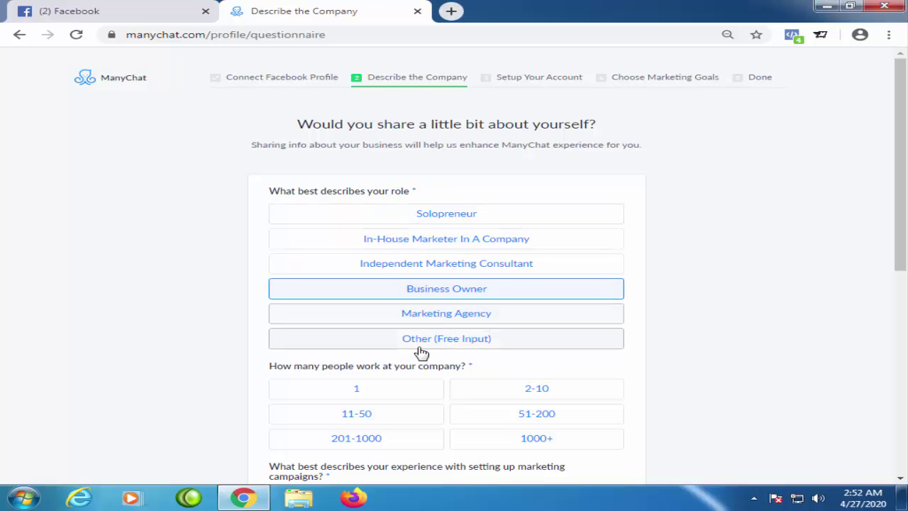
pyautogui.scroll(-2, 418, 351)
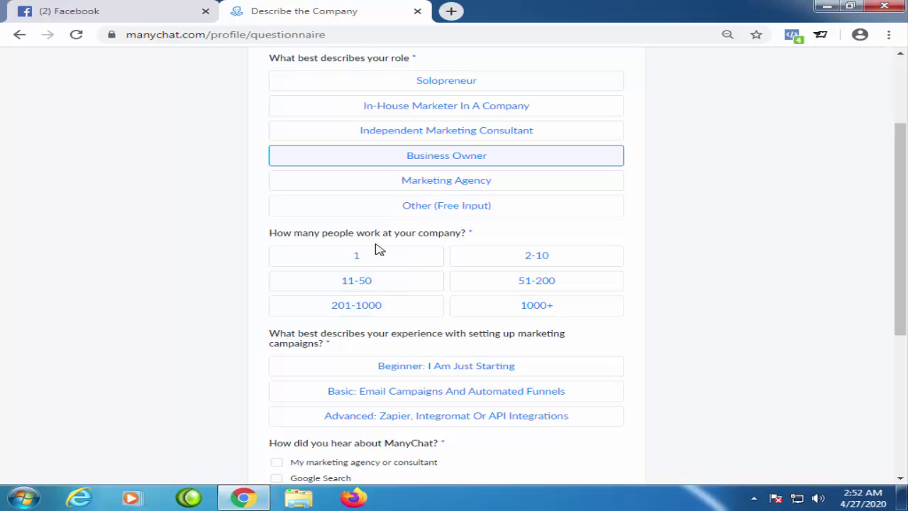
pyautogui.click(541, 264)
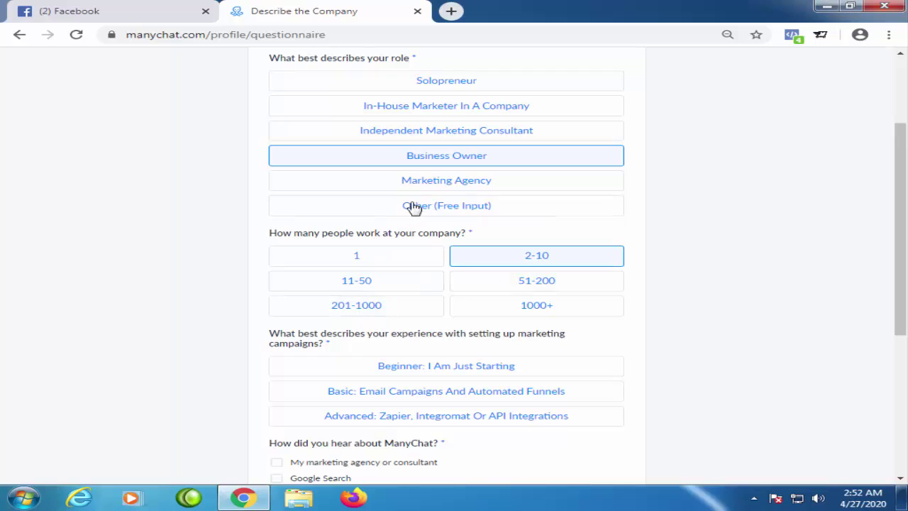
# Set the marketing experience to Beginner, mark Google Search and An advertisement as sources, and submit the questionnaire.
pyautogui.scroll(-1, 399, 370)
pyautogui.scroll(-2, 399, 370)
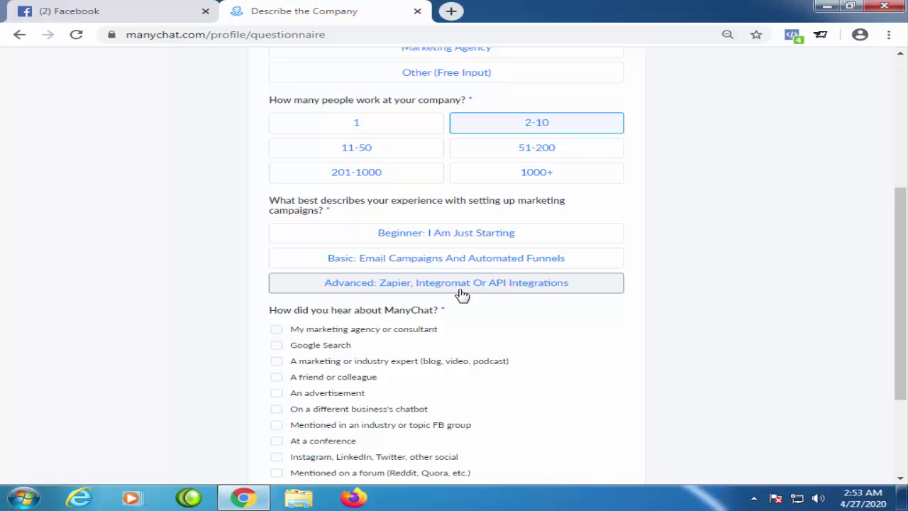
pyautogui.click(531, 234)
pyautogui.scroll(-2, 205, 346)
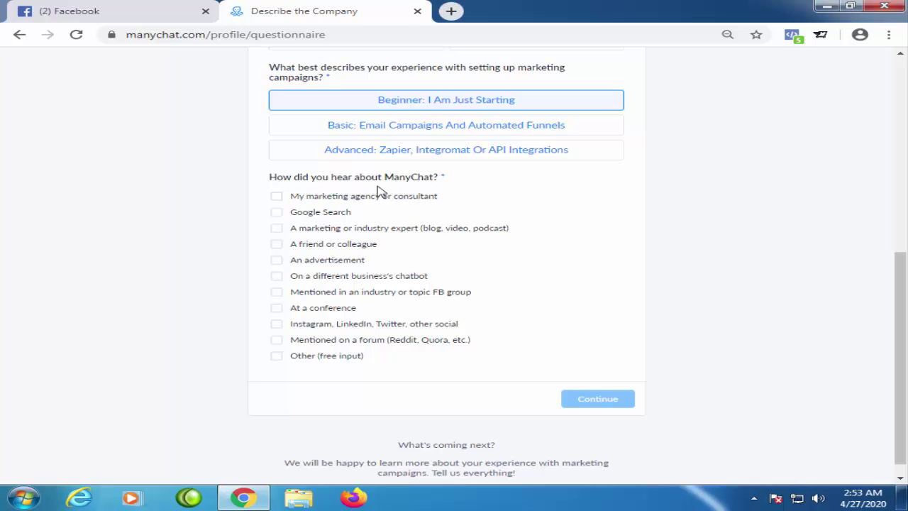
pyautogui.click(277, 212)
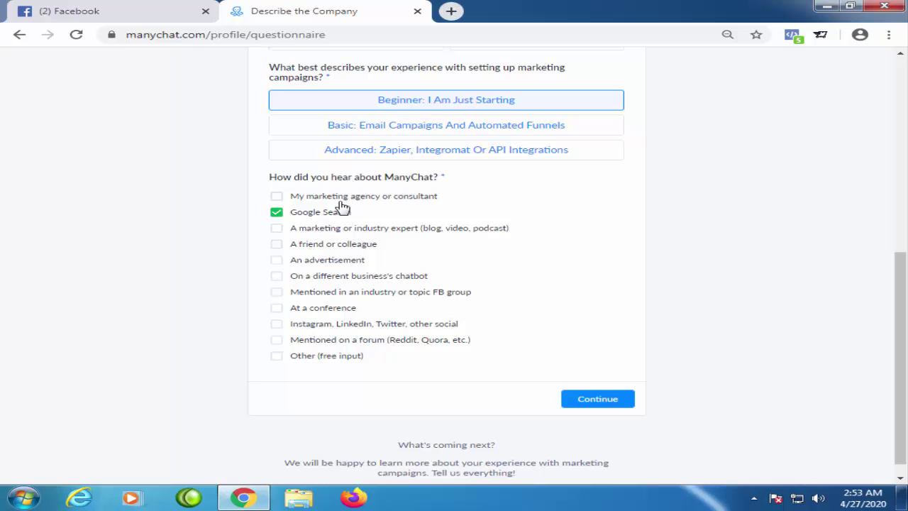
pyautogui.click(277, 260)
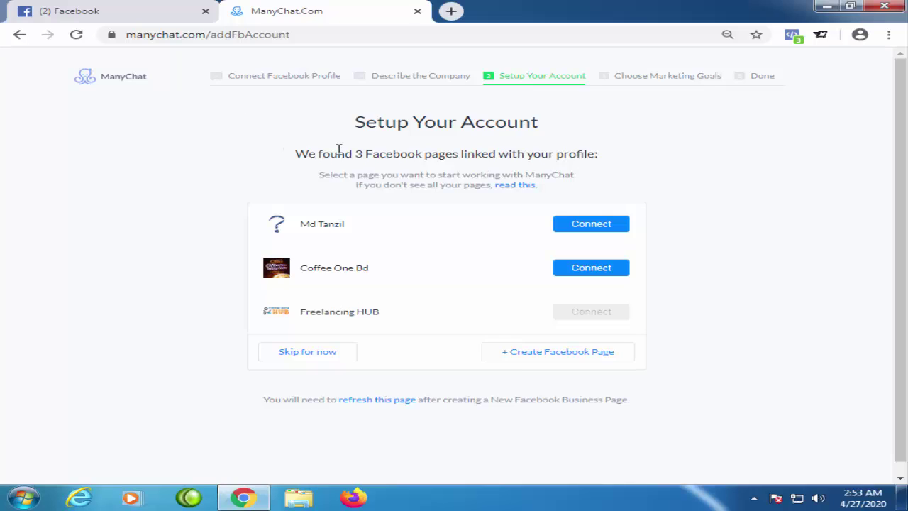
# Connect the Coffee One Bd Facebook page to ManyChat.
pyautogui.moveTo(600, 311)
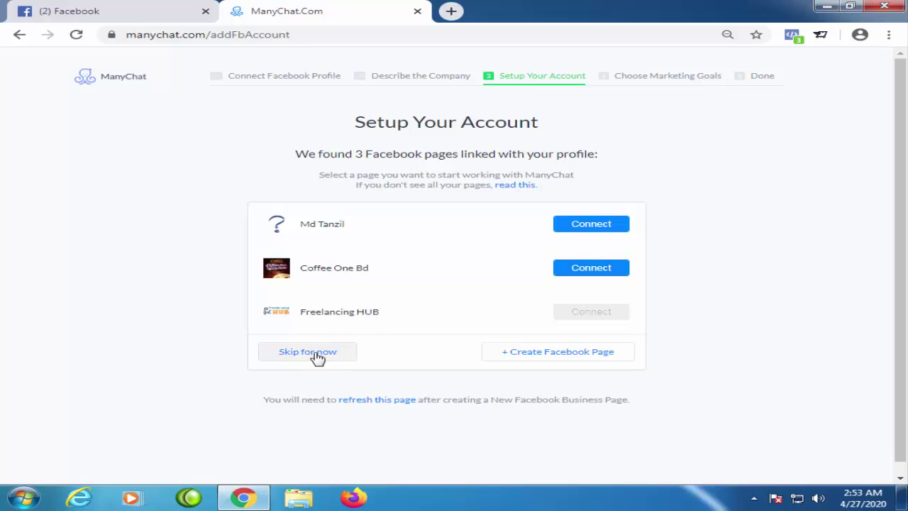
pyautogui.click(582, 271)
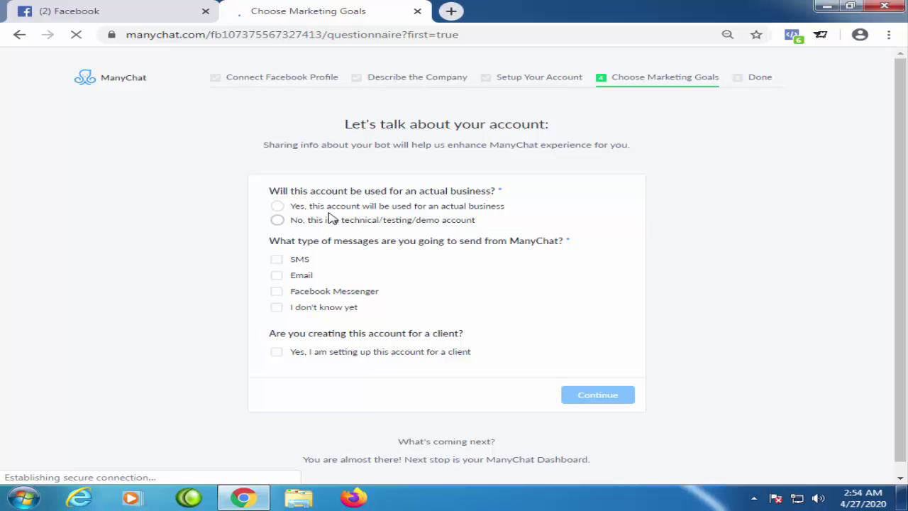
# Indicate that the account will be used for an actual business and describe the business as E-commerce.
pyautogui.click(278, 205)
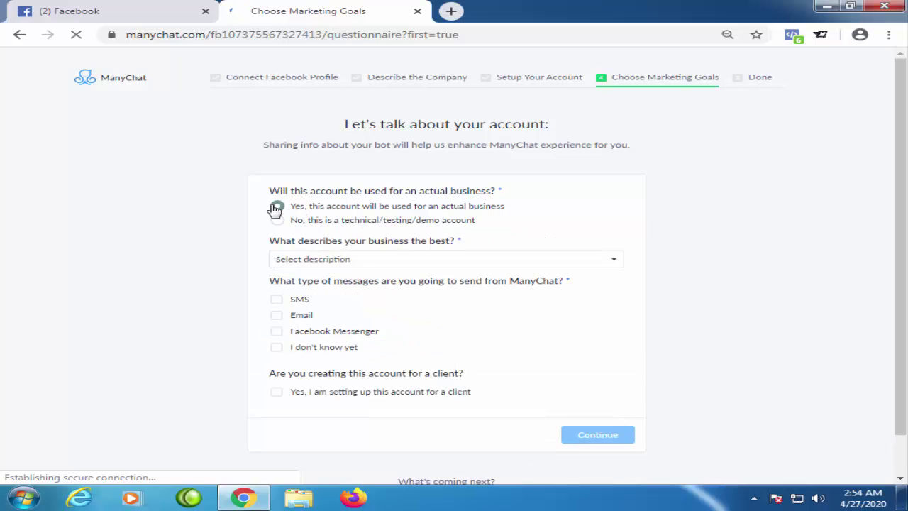
pyautogui.click(356, 266)
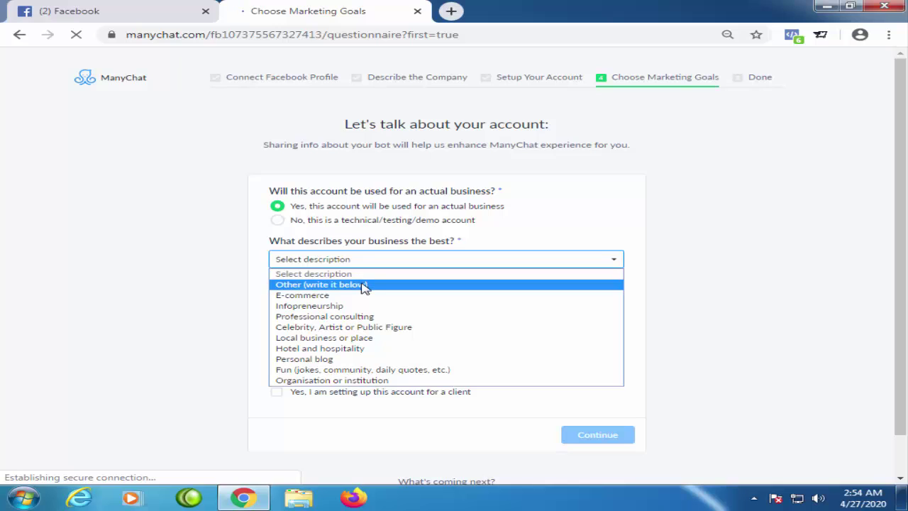
pyautogui.click(362, 295)
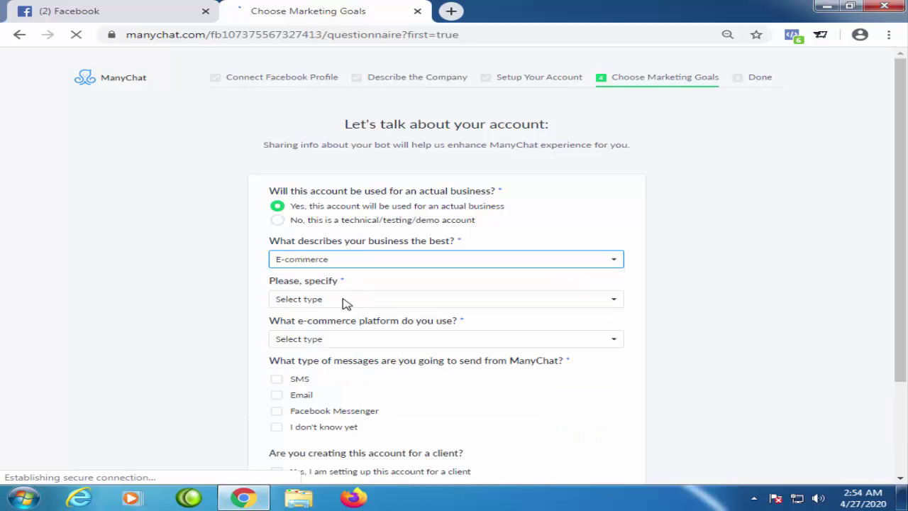
pyautogui.click(344, 300)
pyautogui.click(334, 264)
pyautogui.click(335, 263)
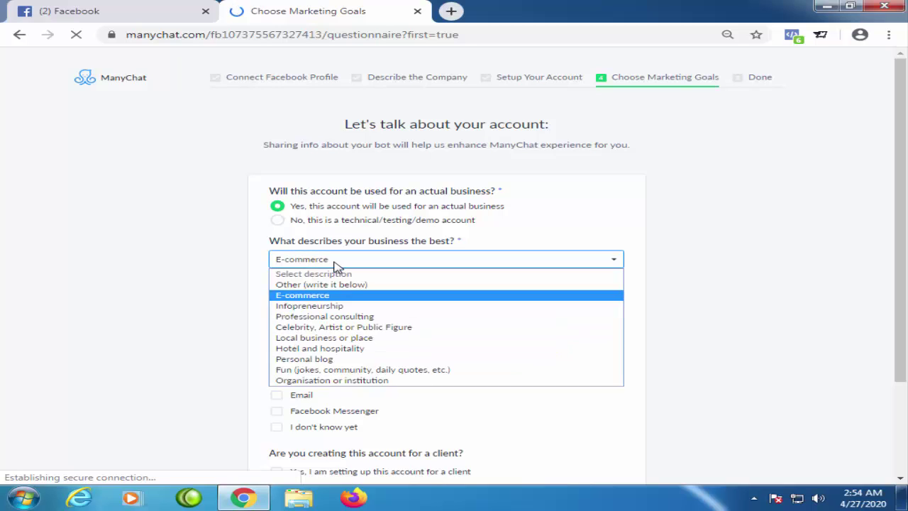
pyautogui.click(335, 262)
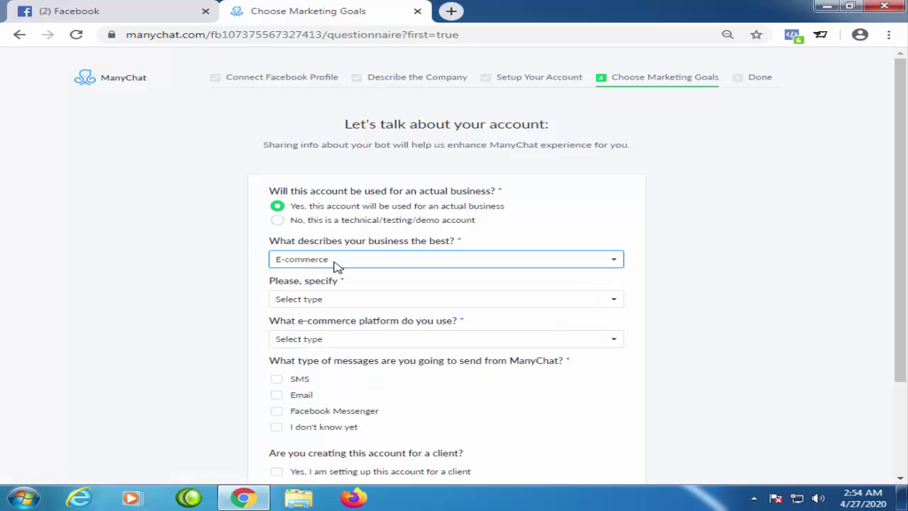
# Specify Physical goods as the e-commerce type and answer the platform question with I don't use e-commerce platform.
pyautogui.click(352, 303)
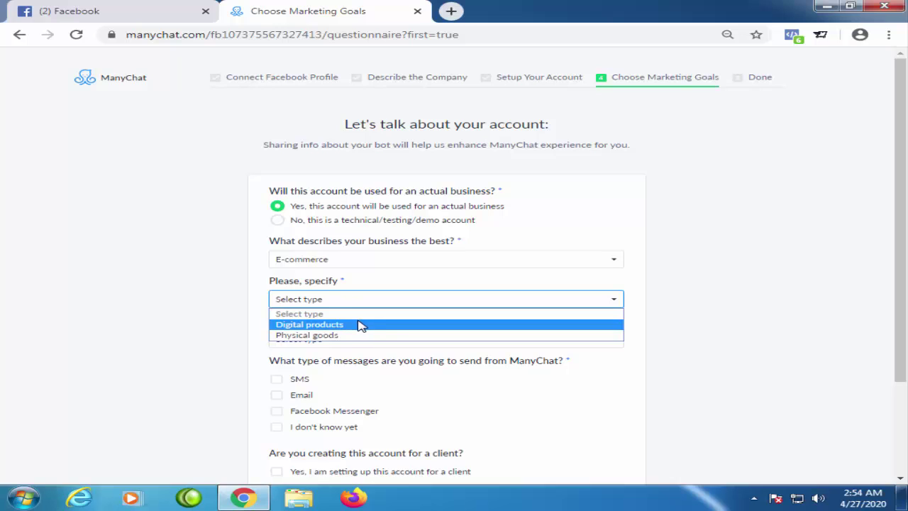
pyautogui.click(345, 334)
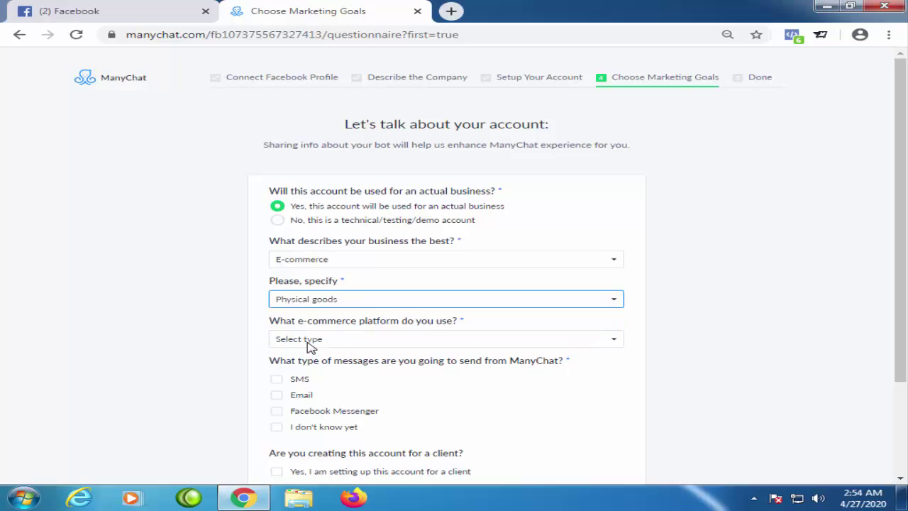
pyautogui.click(348, 341)
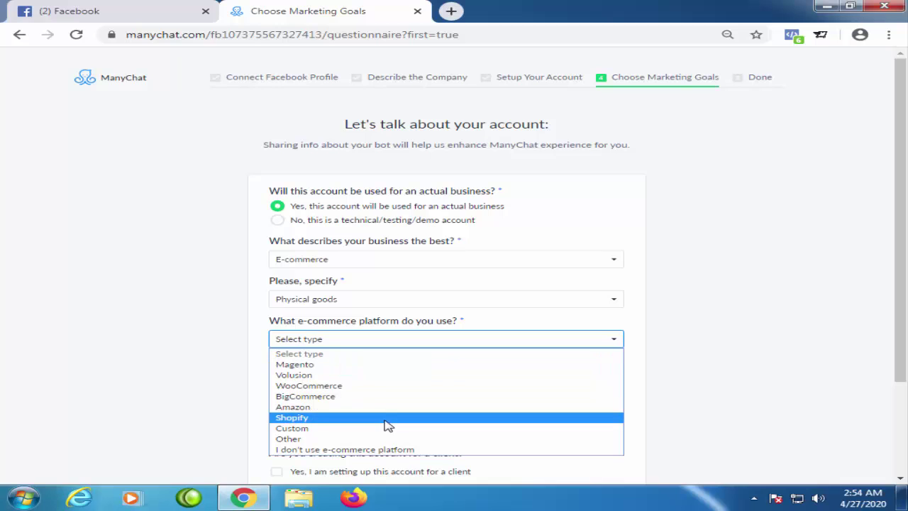
pyautogui.click(422, 451)
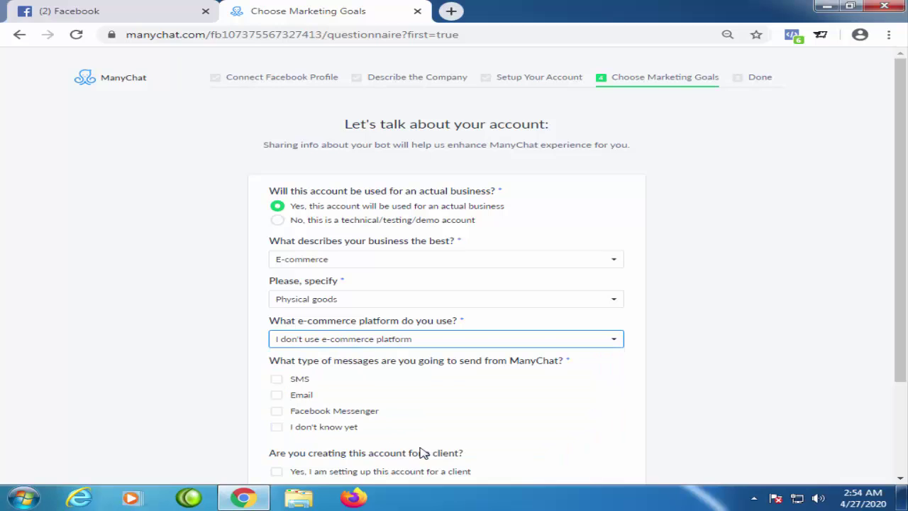
pyautogui.scroll(-1, 345, 360)
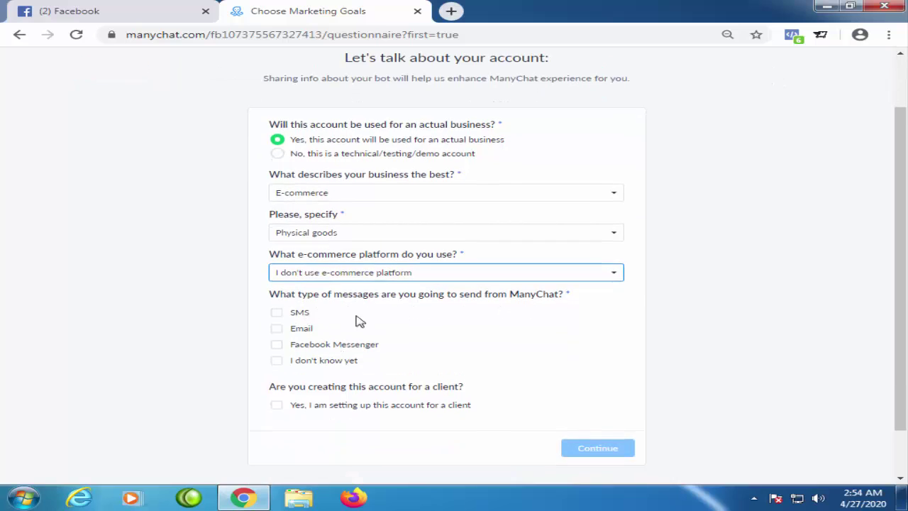
# Select Email and Facebook Messenger as the message types to send and submit the account questionnaire.
pyautogui.click(278, 329)
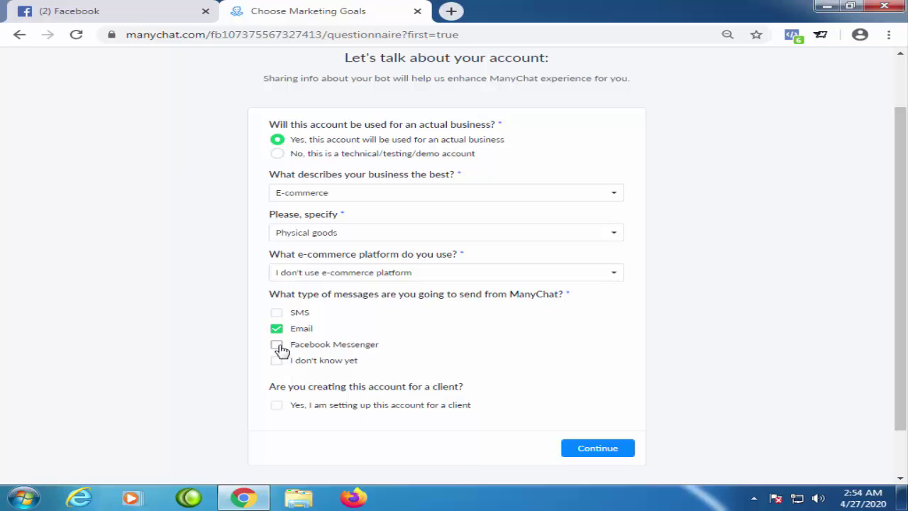
pyautogui.click(277, 345)
pyautogui.click(276, 405)
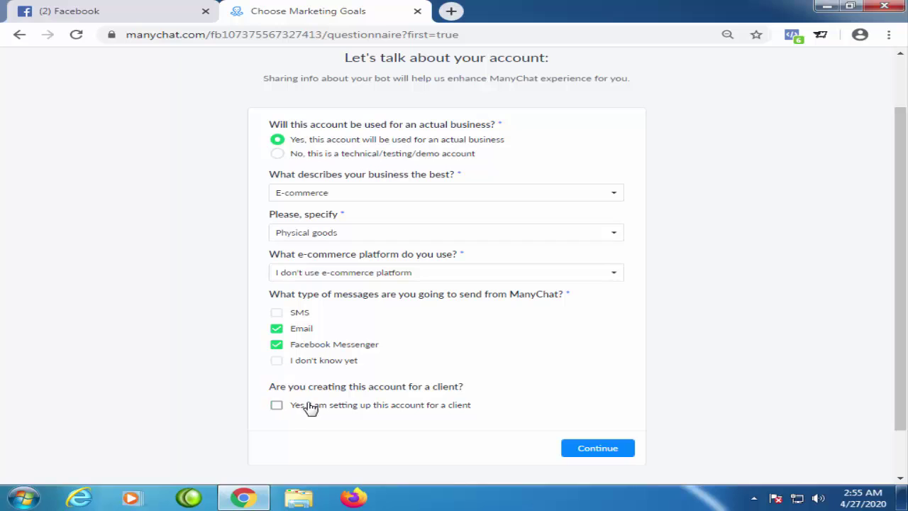
pyautogui.click(602, 451)
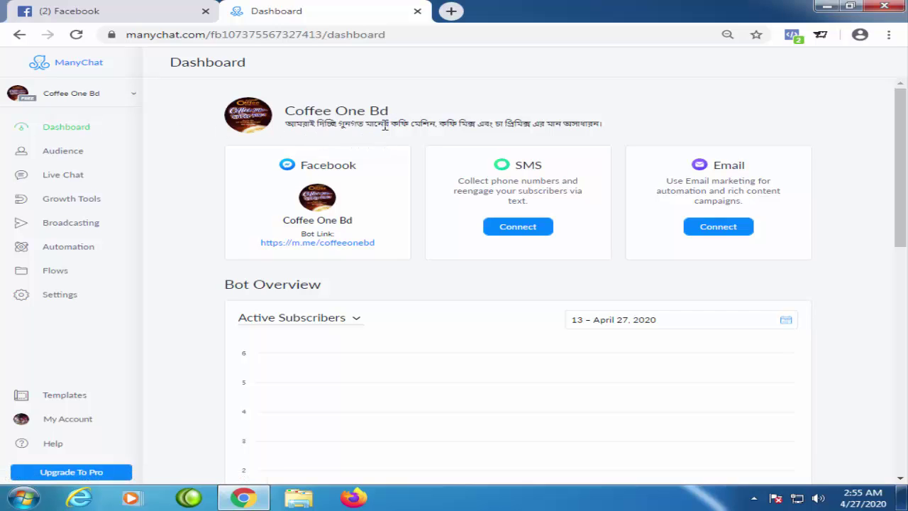
# Examine the Coffee One Bd dashboard, including its bot link, Bot Overview, subscriber statistics and Content Overview.
pyautogui.moveTo(296, 112)
pyautogui.moveTo(258, 249); pyautogui.dragTo(382, 251)
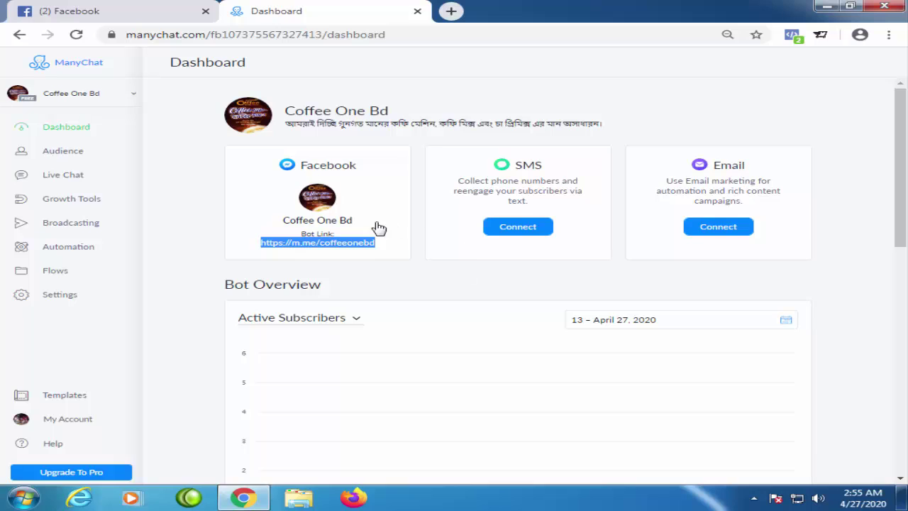
pyautogui.click(261, 264)
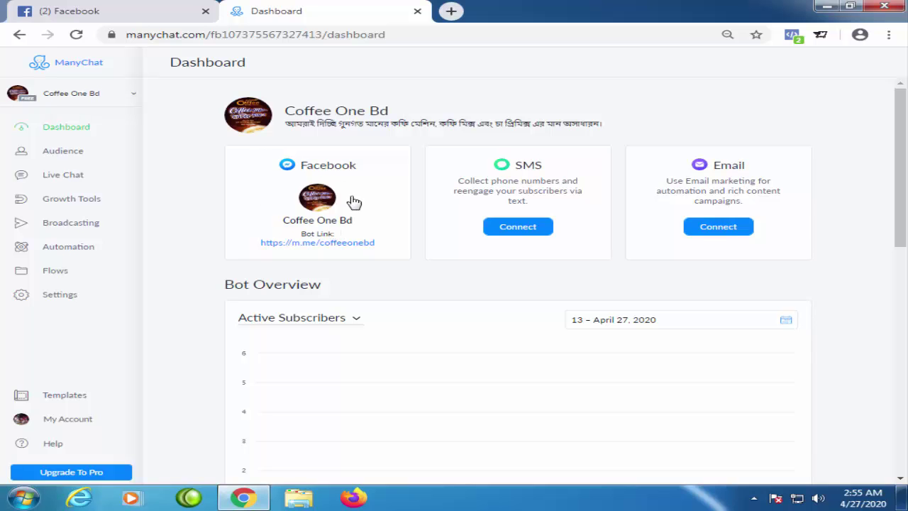
pyautogui.scroll(-4, 352, 206)
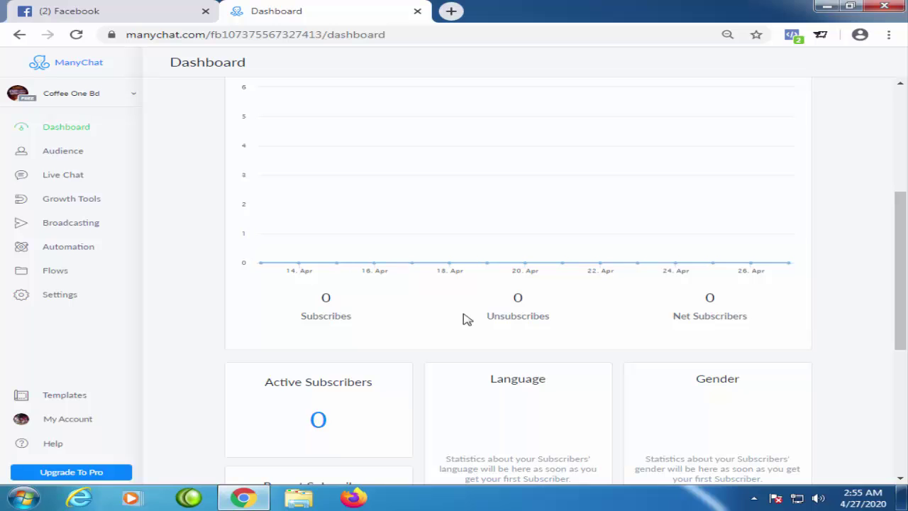
pyautogui.scroll(-2, 693, 319)
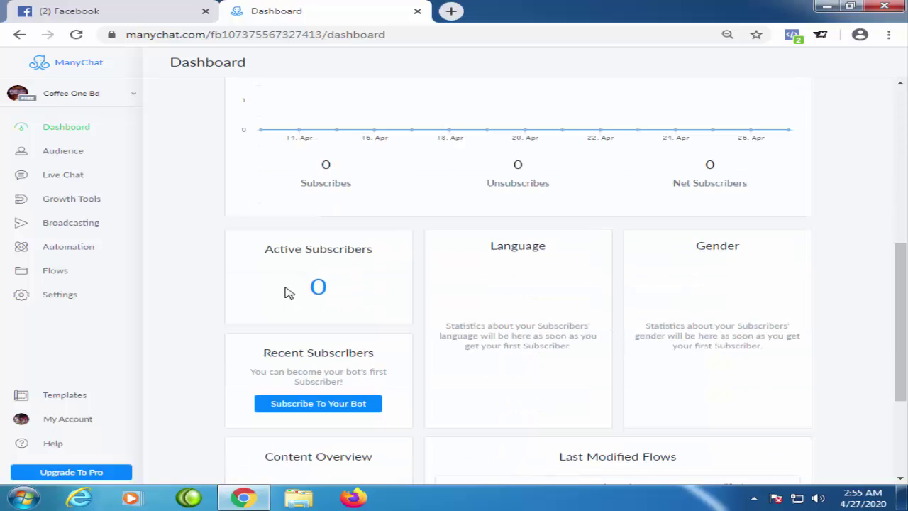
pyautogui.scroll(-3, 312, 296)
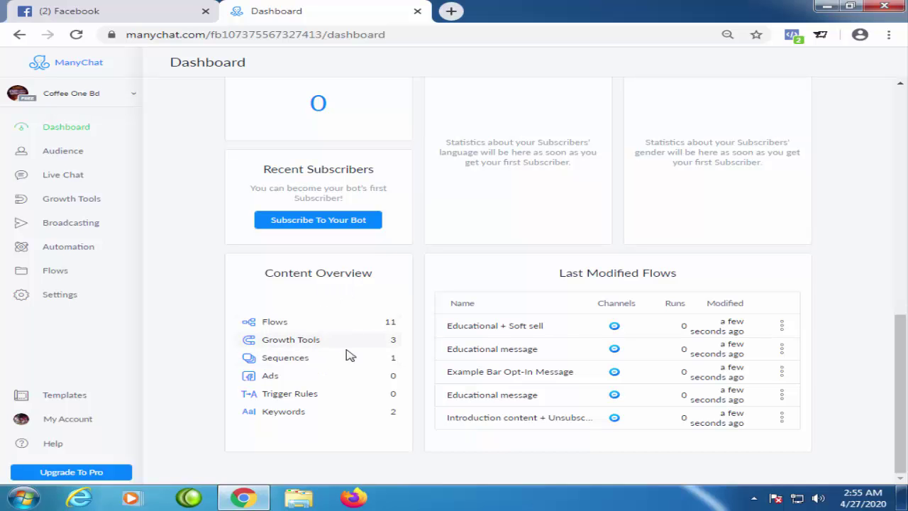
pyautogui.scroll(5, 539, 315)
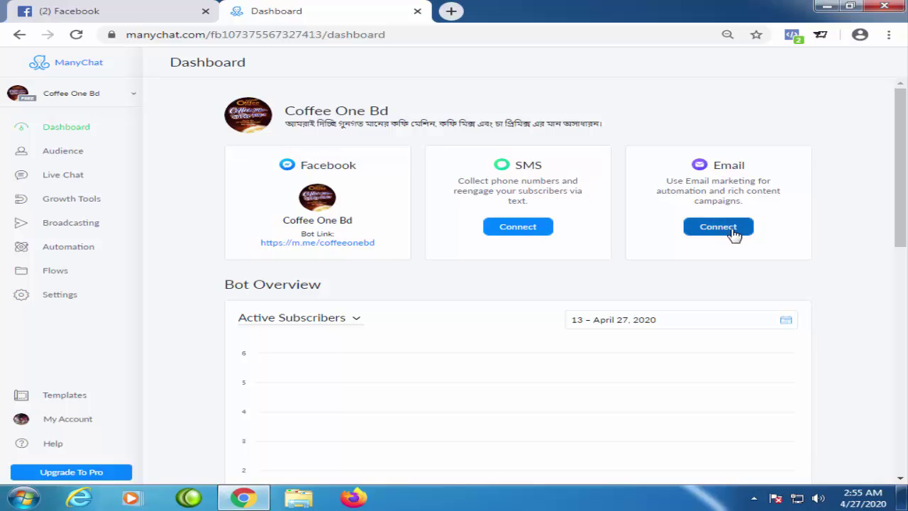
# Open the Audience section, read its introduction and dismiss it to view the subscriber list.
pyautogui.click(67, 151)
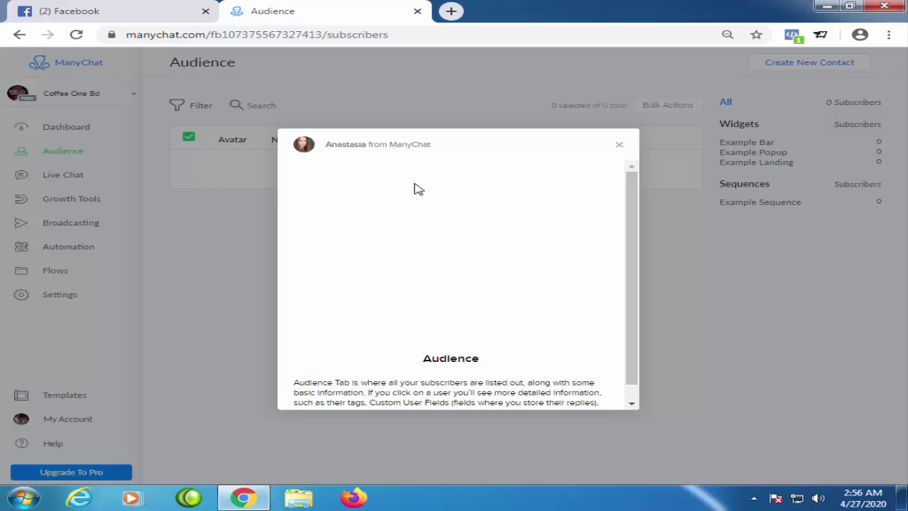
pyautogui.scroll(-1, 429, 241)
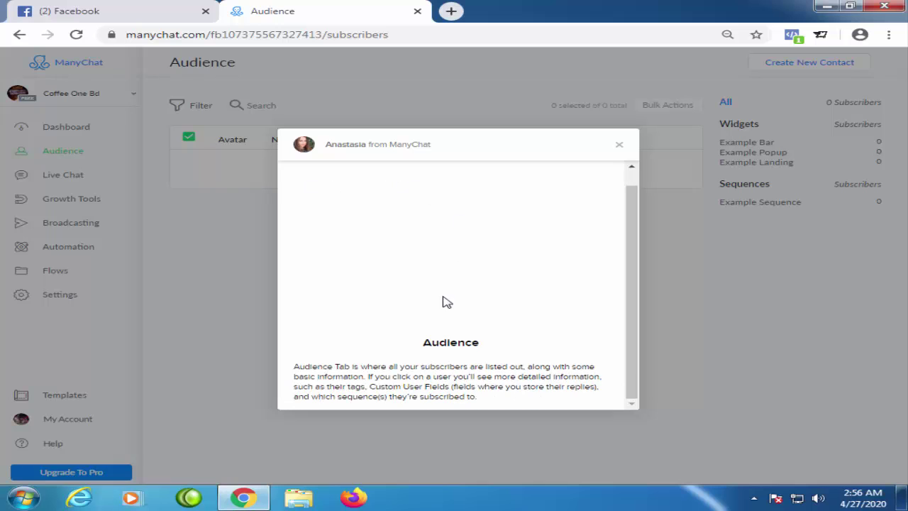
pyautogui.click(619, 145)
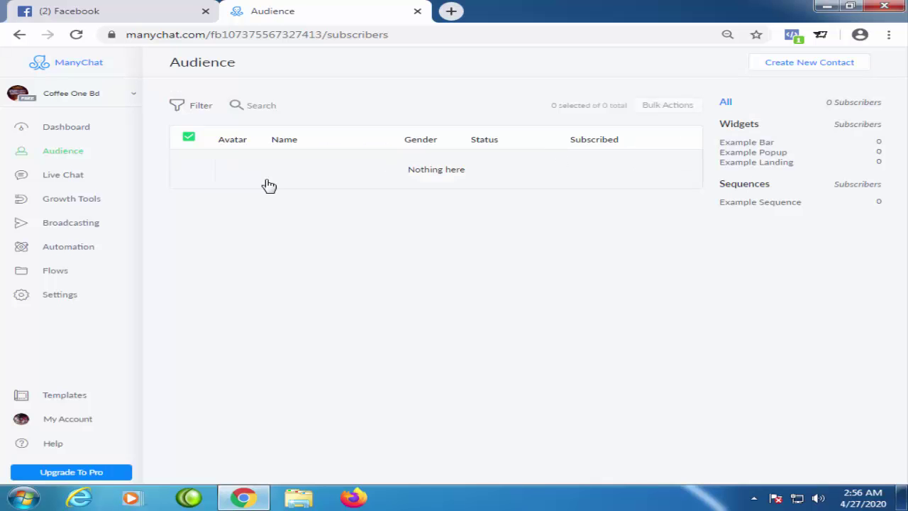
# View the Live Chat section, dismiss its introduction, and open the bot settings.
pyautogui.click(78, 178)
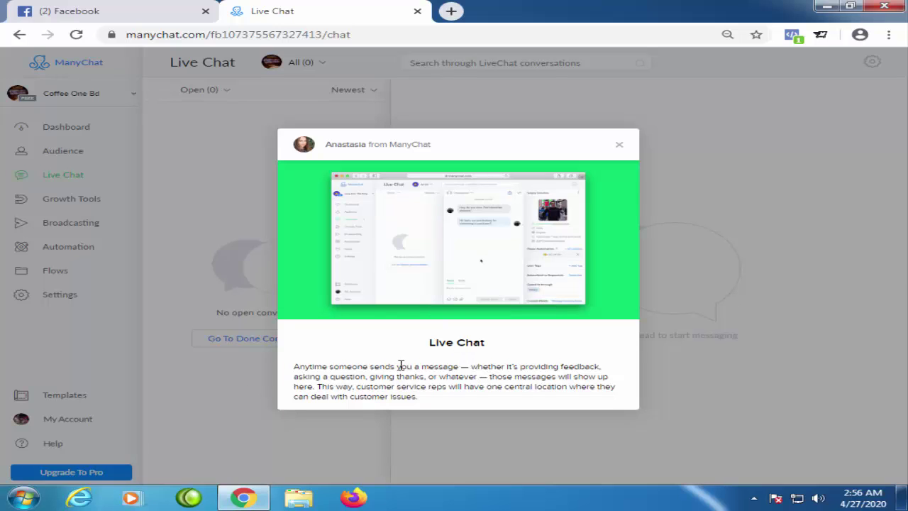
pyautogui.click(620, 146)
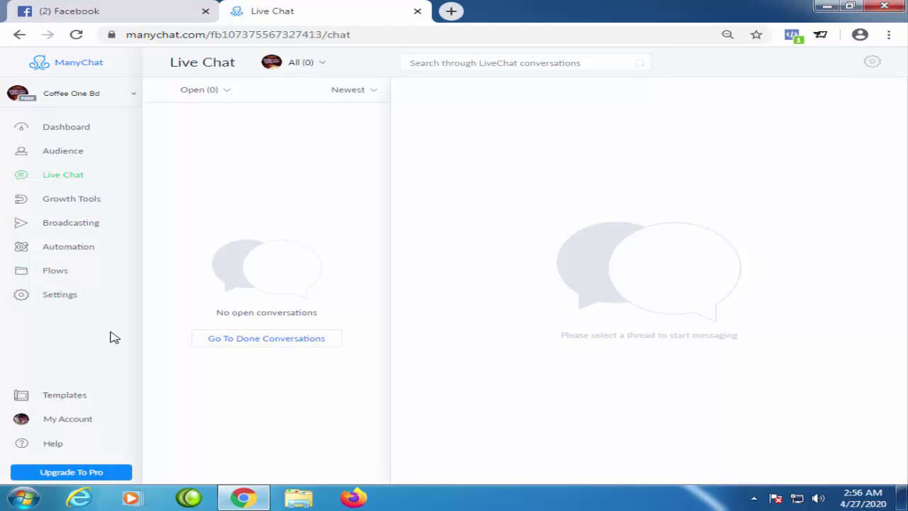
pyautogui.click(68, 302)
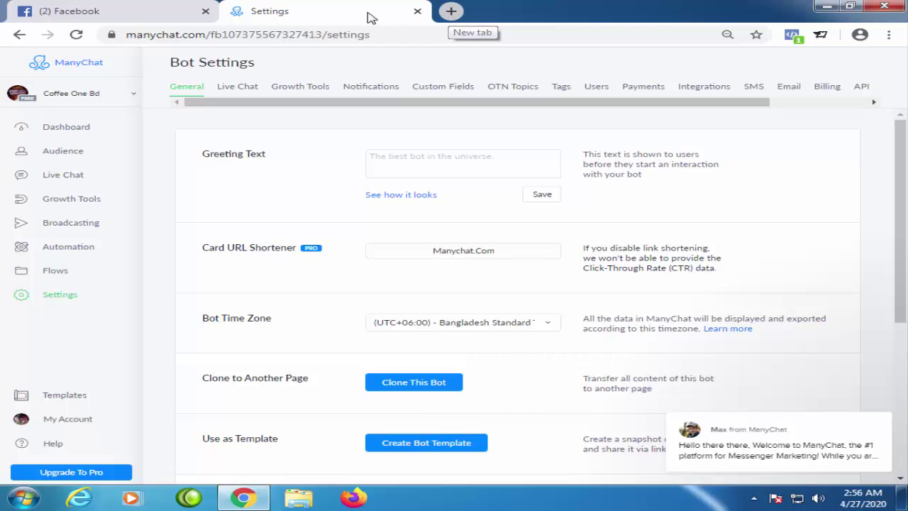
# Switch to Facebook, search for grameenphone, and examine the message window on the verified Grameenphone page.
pyautogui.click(162, 12)
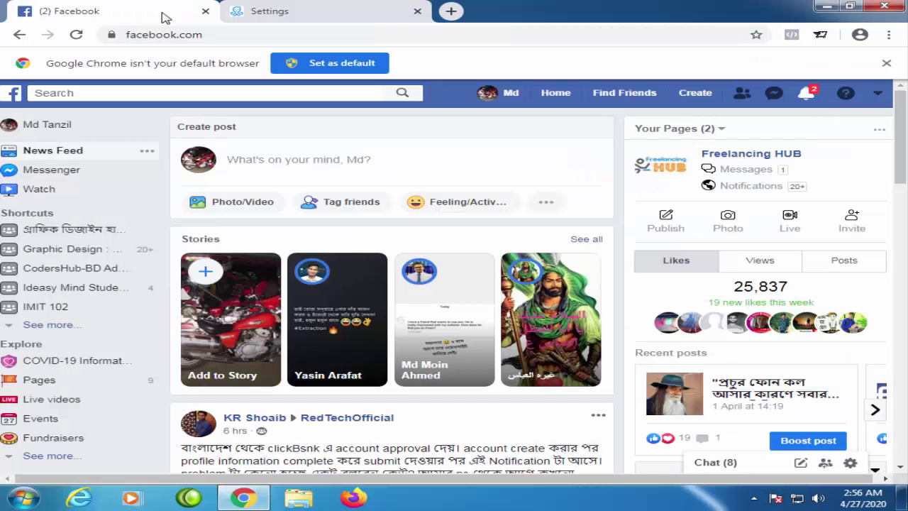
pyautogui.click(259, 94)
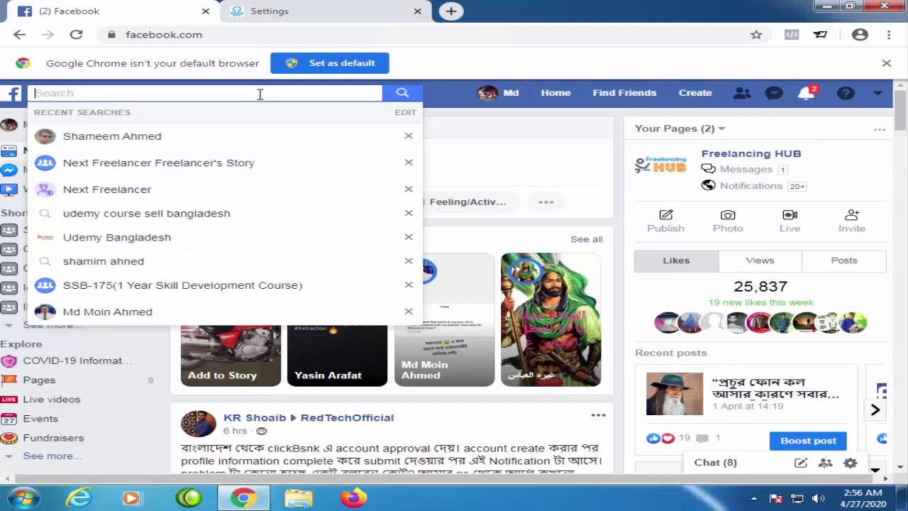
pyautogui.write('grameen')
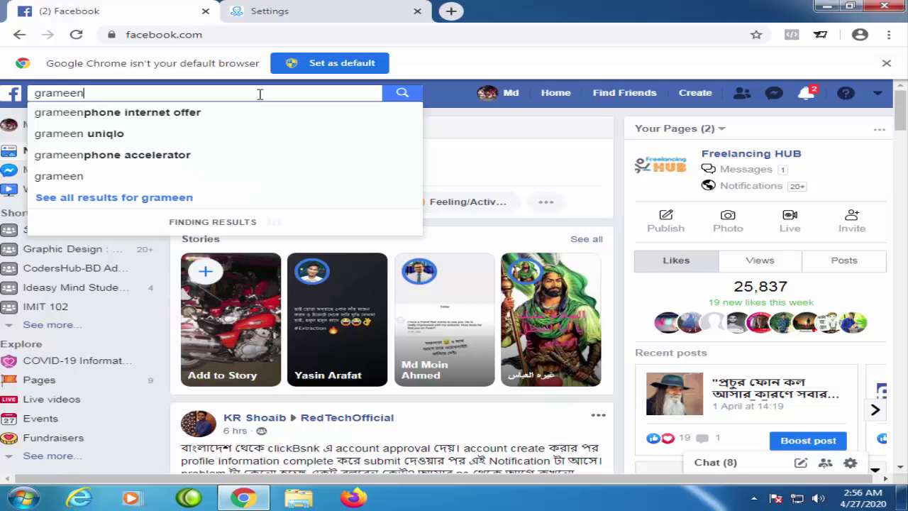
pyautogui.write('phone')
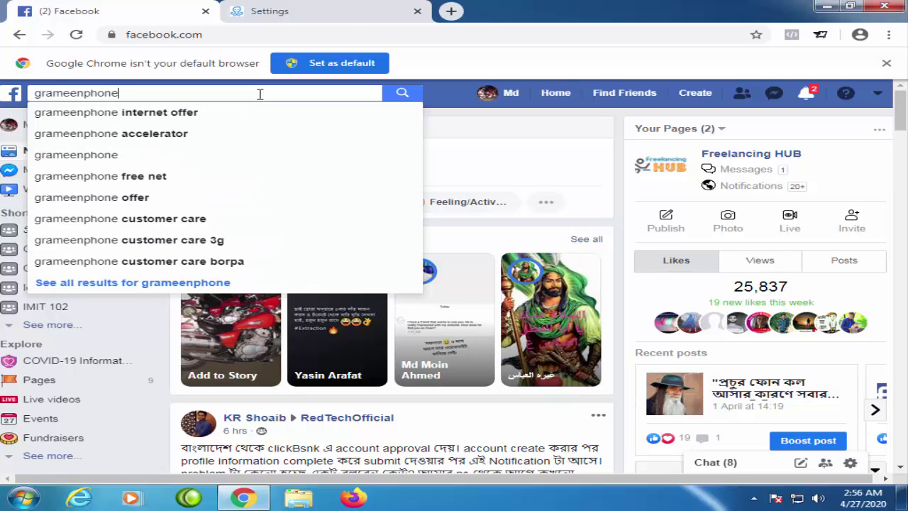
pyautogui.press('Return')
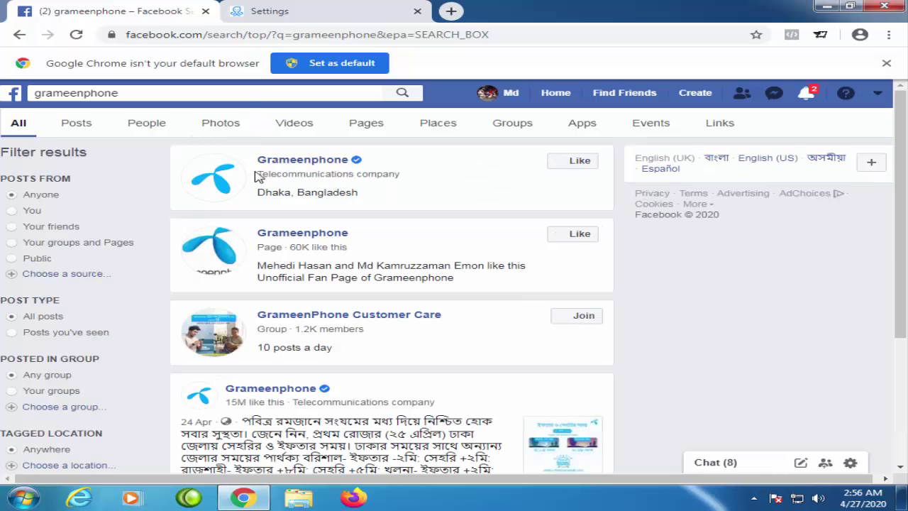
pyautogui.click(304, 163)
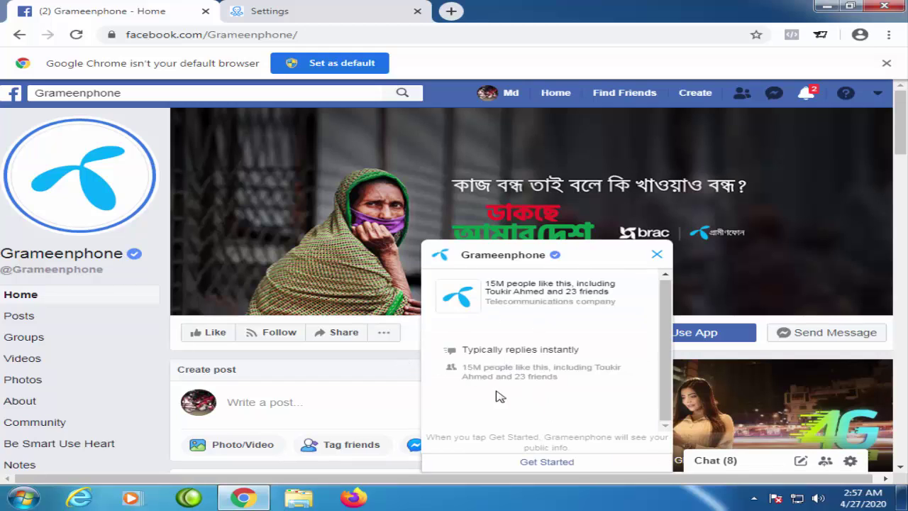
pyautogui.moveTo(477, 346); pyautogui.dragTo(573, 388)
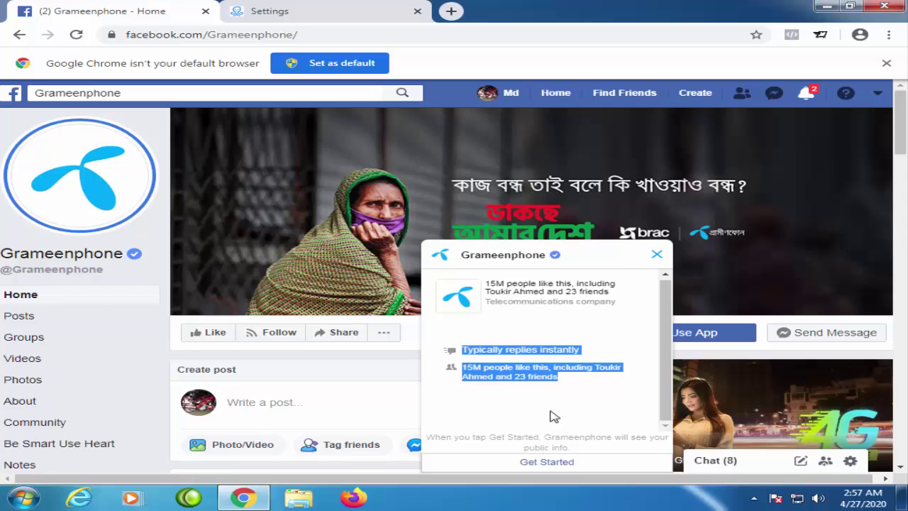
# Return to ManyChat, enter "Have a Any Question?" as the bot's greeting text, and preview how it looks.
pyautogui.click(360, 6)
pyautogui.click(401, 159)
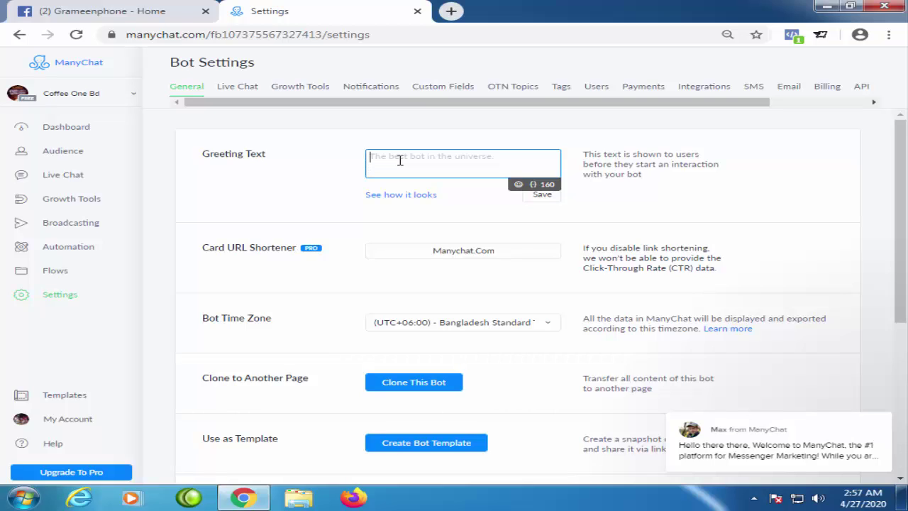
pyautogui.write('ee')
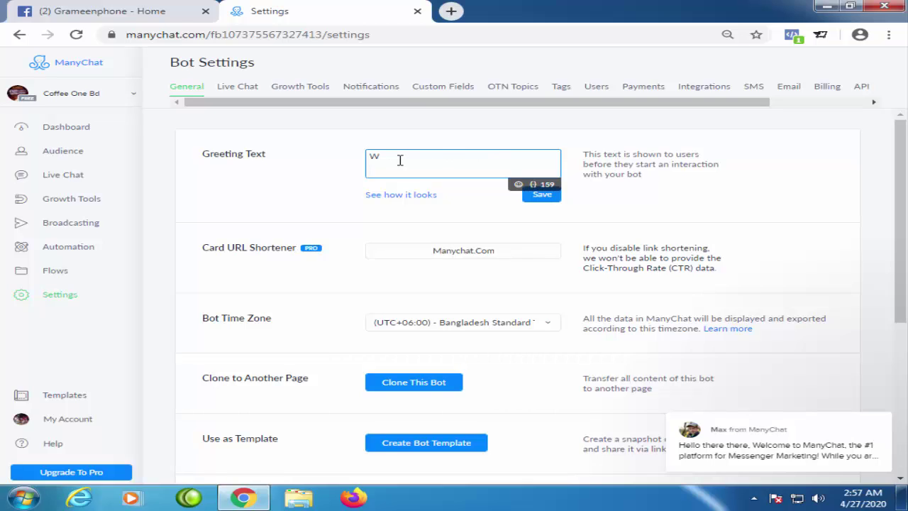
pyautogui.press('BackSpace')
pyautogui.press('BackSpace')
pyautogui.write('H')
pyautogui.press('BackSpace')
pyautogui.press('BackSpace')
pyautogui.write('ve aAny Question?')
pyautogui.click(432, 205)
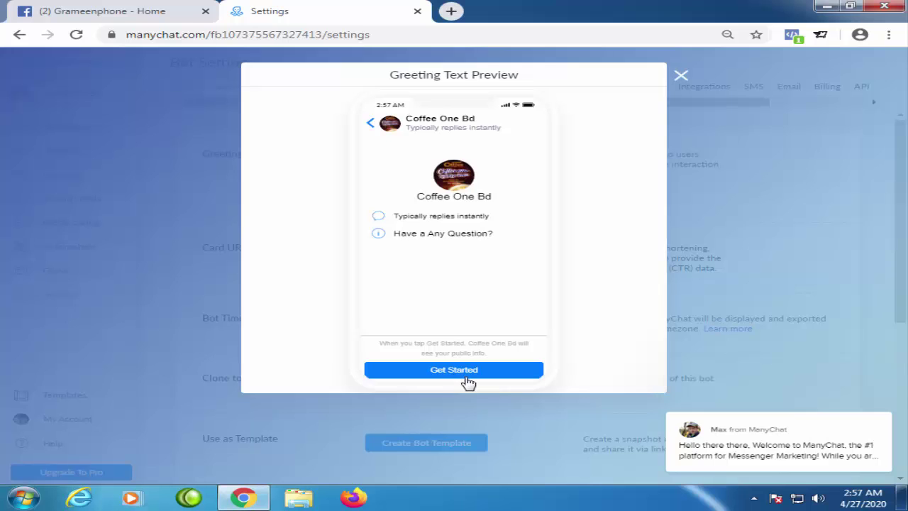
pyautogui.click(682, 77)
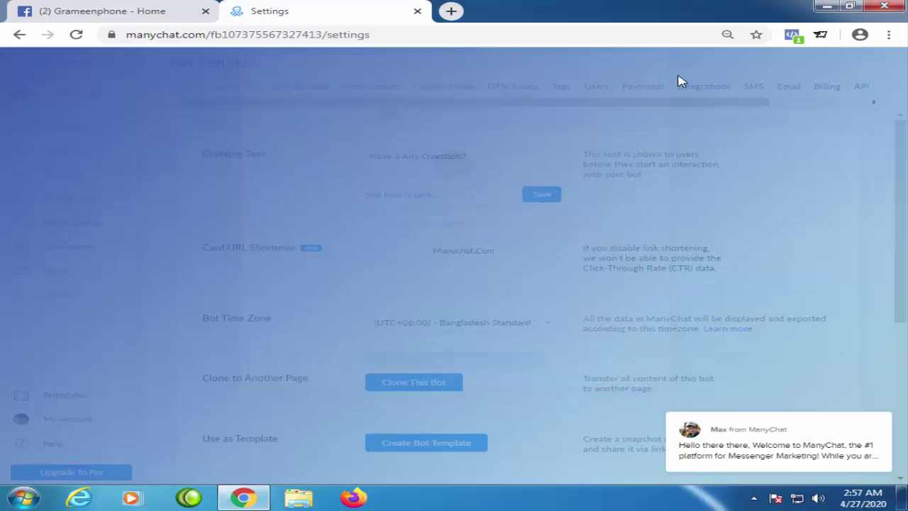
# Examine the general bot settings, from Card URL Shortener and Bot Time Zone down to Disconnect Facebook Page.
pyautogui.scroll(-1, 355, 246)
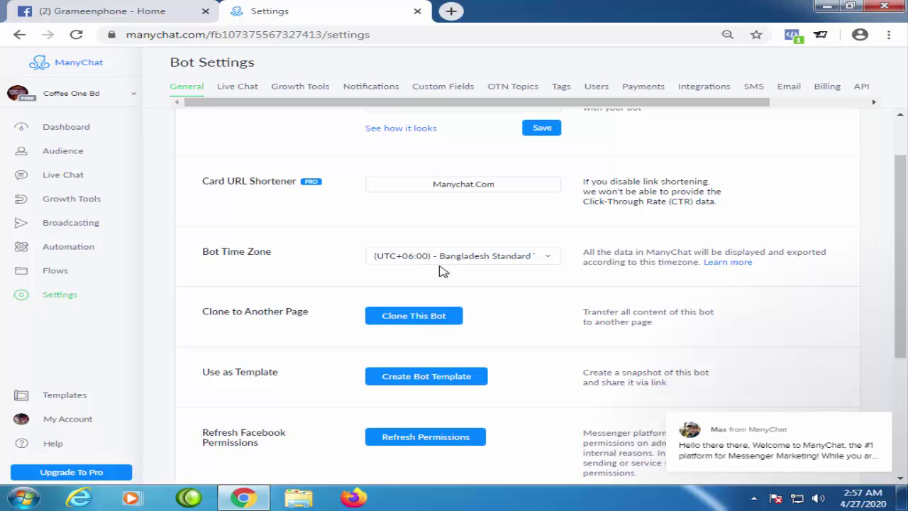
pyautogui.scroll(-1, 326, 233)
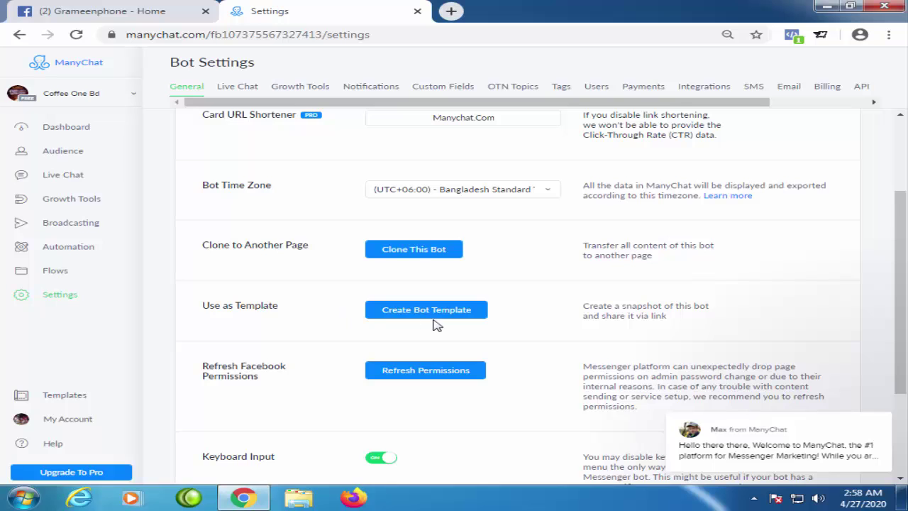
pyautogui.scroll(-1, 266, 373)
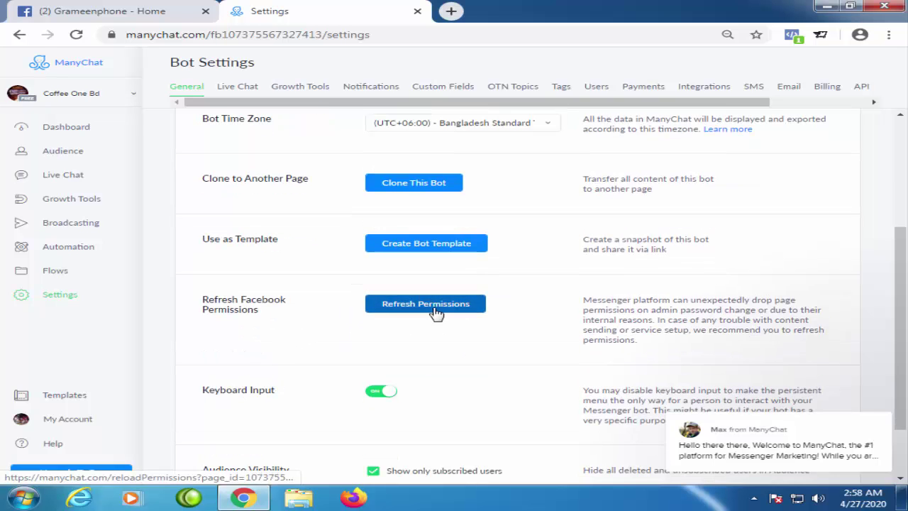
pyautogui.scroll(3, 434, 312)
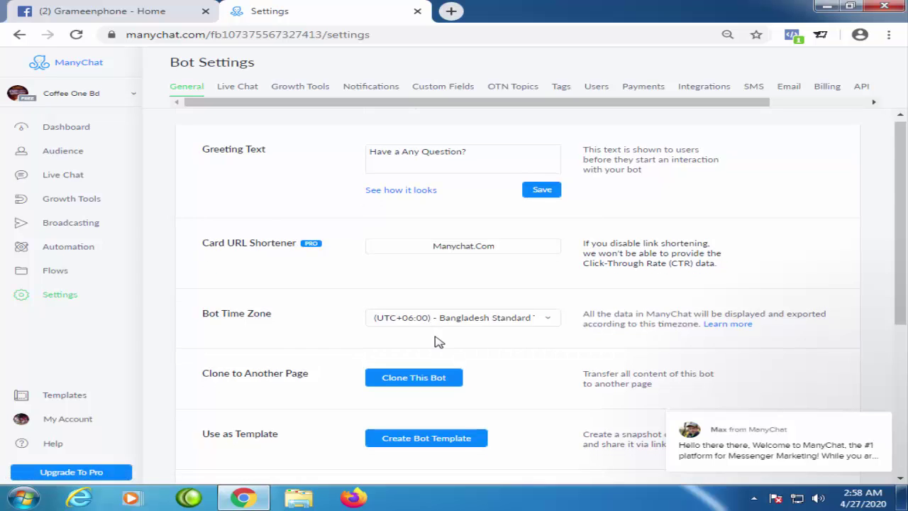
pyautogui.scroll(-2, 438, 342)
pyautogui.scroll(-2, 429, 381)
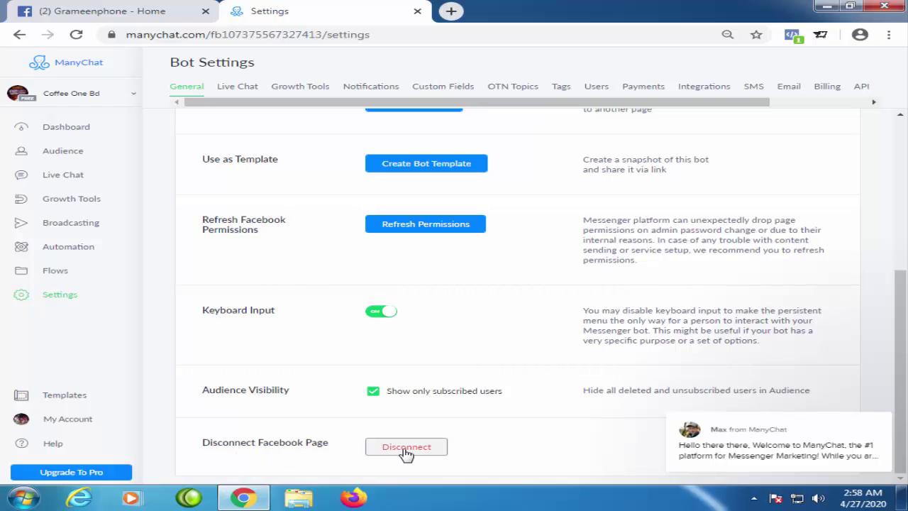
pyautogui.scroll(4, 405, 454)
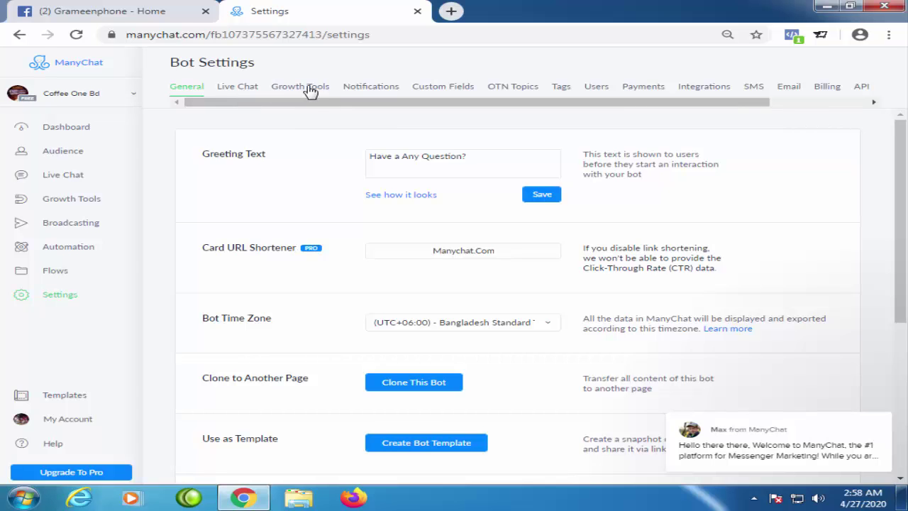
pyautogui.scroll(-4, 323, 259)
pyautogui.scroll(4, 322, 258)
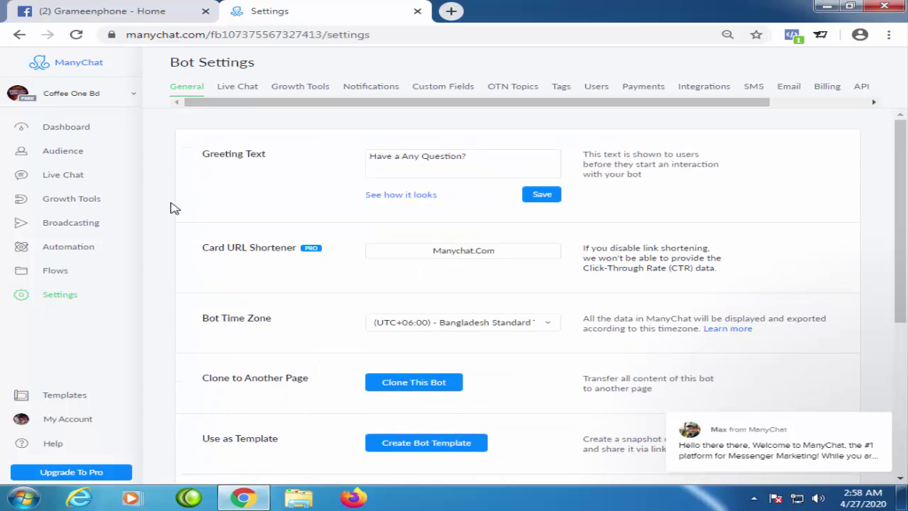